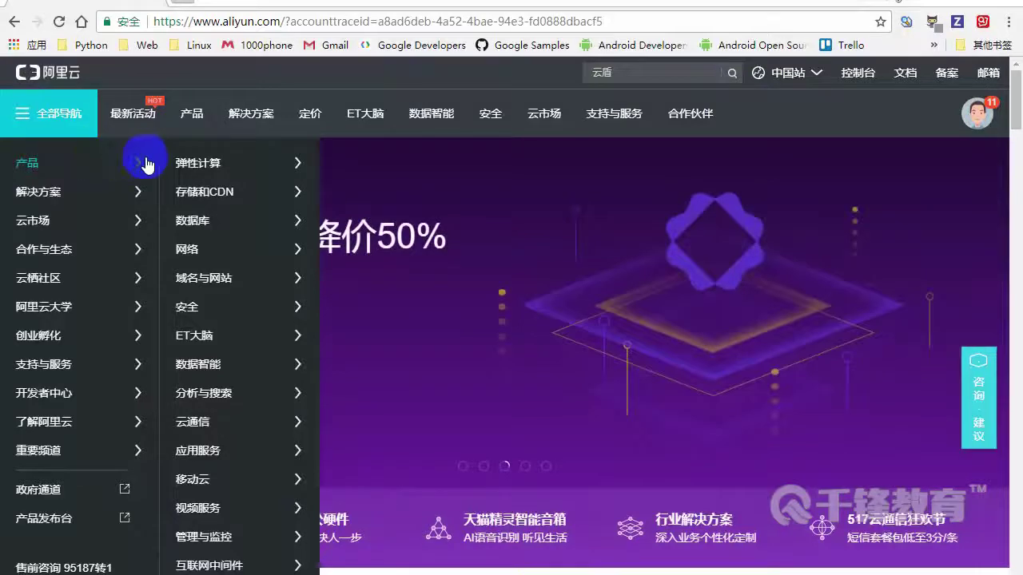
# Go to 云服务器 ECS under 弹性计算 and start a new instance purchase with 立即购买
pyautogui.moveTo(201, 165)
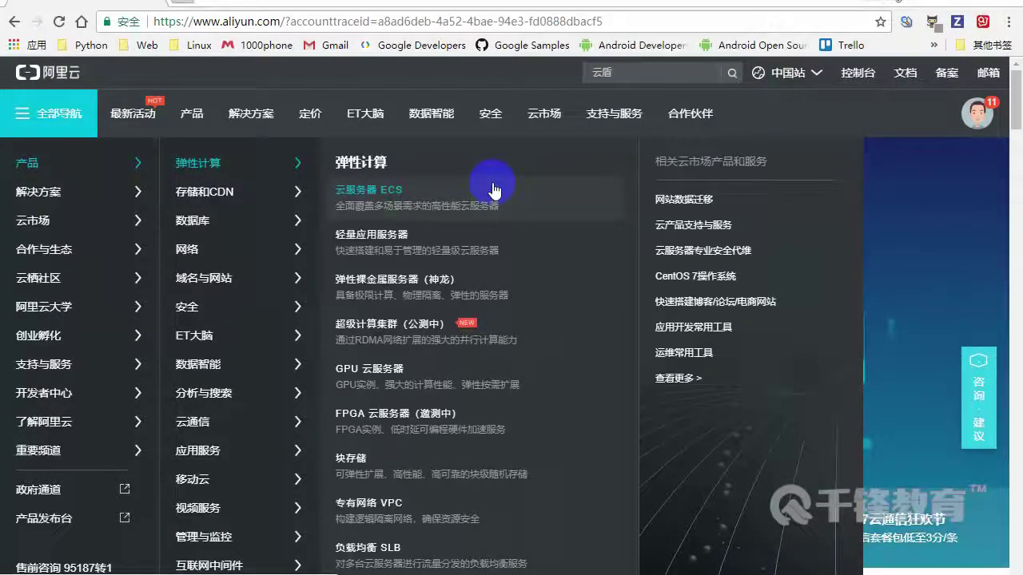
pyautogui.click(373, 201)
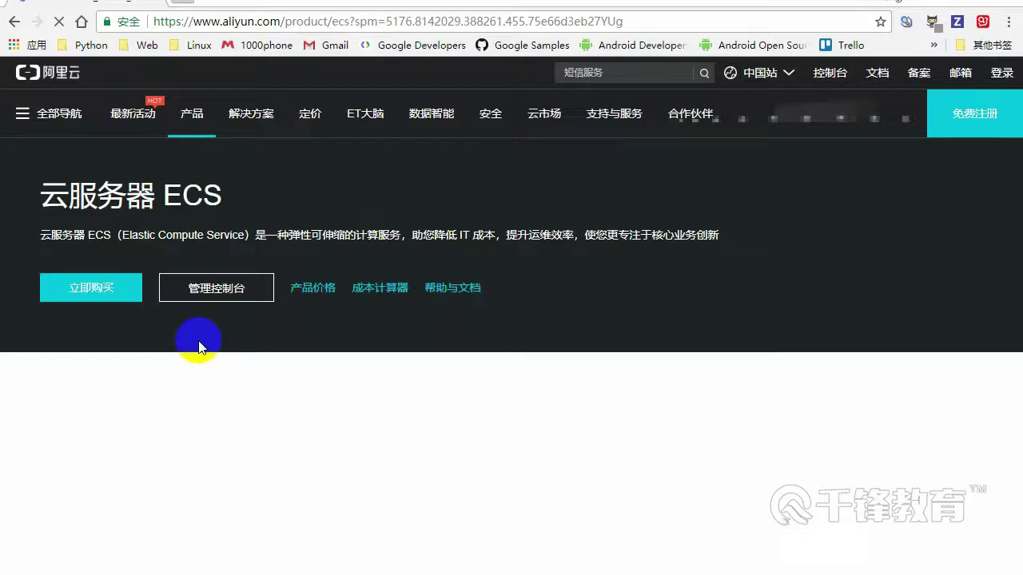
pyautogui.click(88, 294)
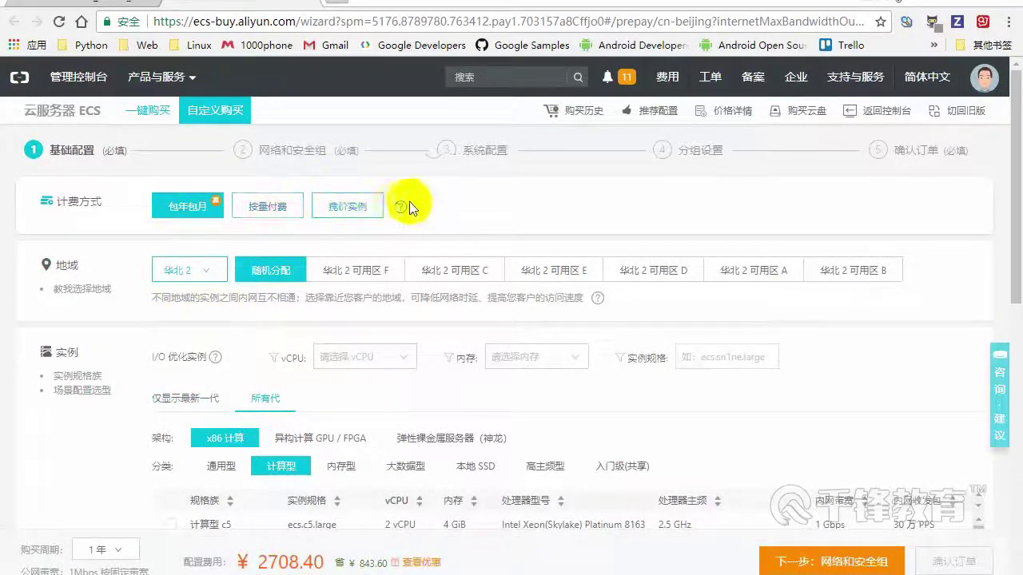
# Keep 随机分配 as the zone and limit instance types to 1 vCPU
pyautogui.scroll(-1, 152, 344)
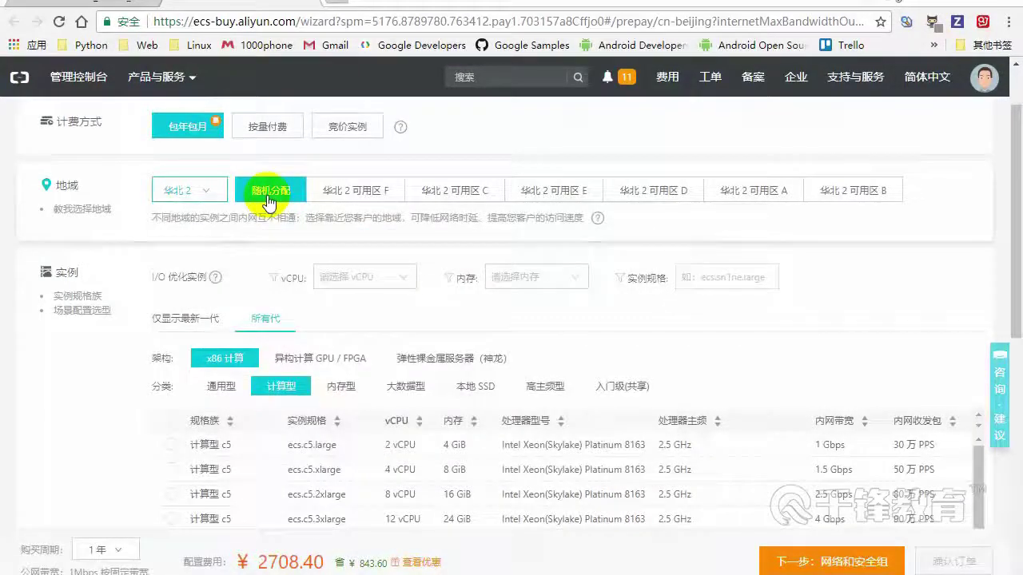
pyautogui.click(654, 200)
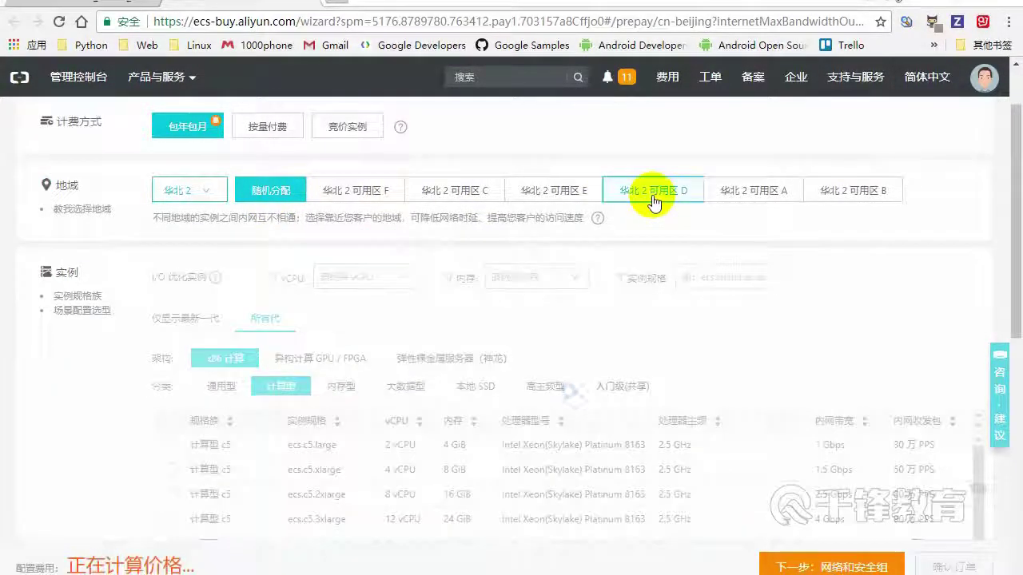
pyautogui.click(264, 191)
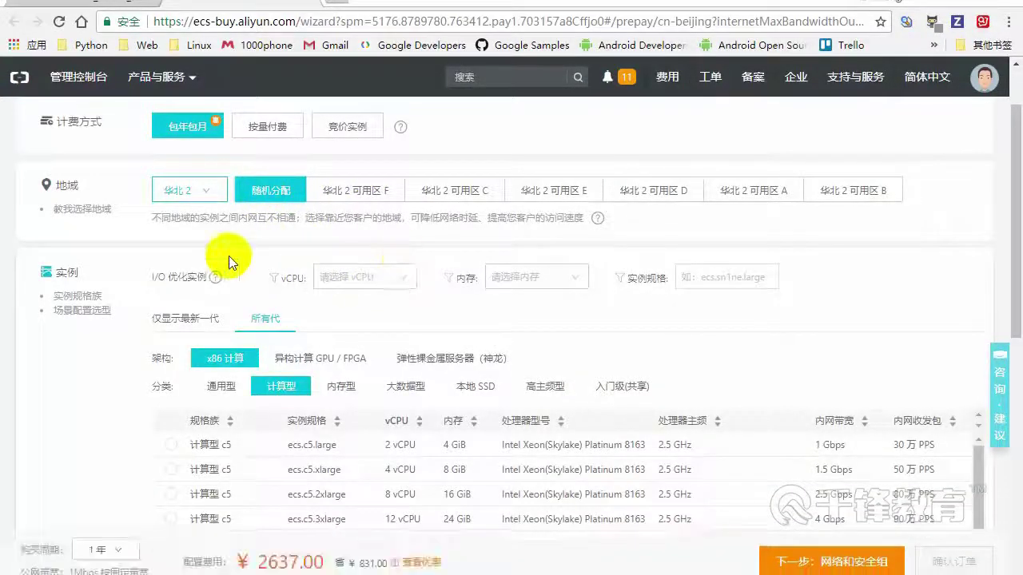
pyautogui.click(377, 280)
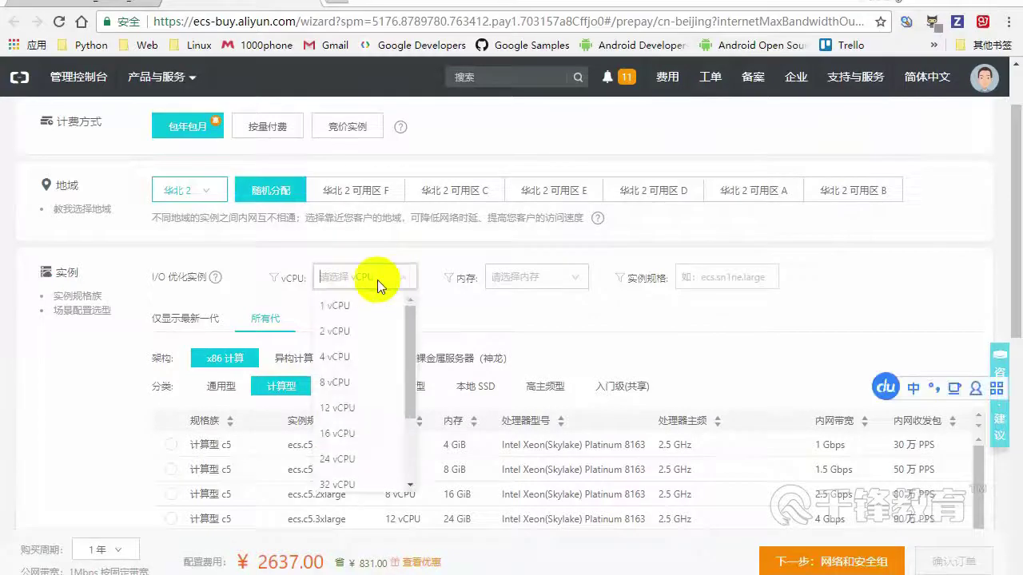
pyautogui.click(346, 307)
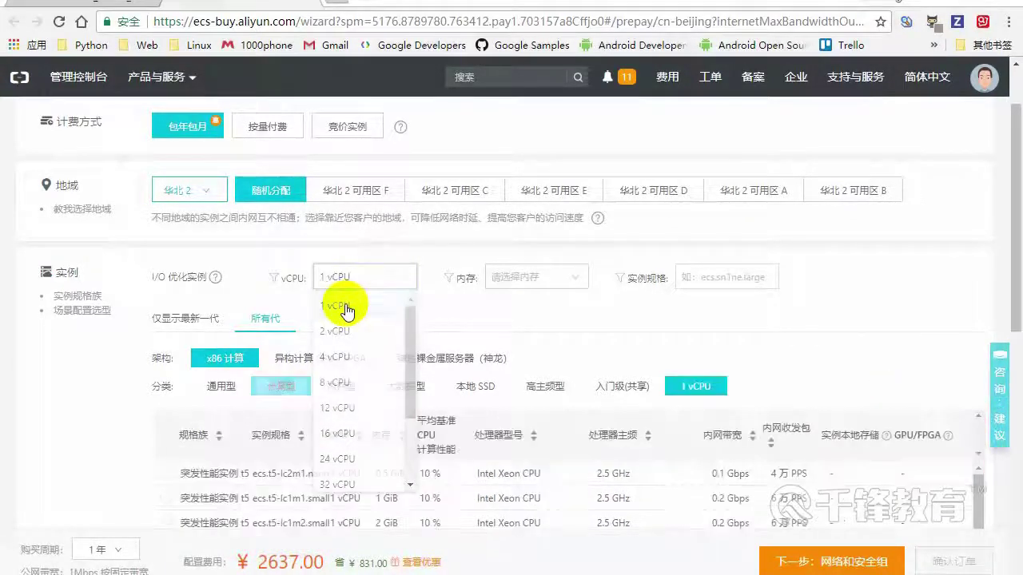
# Set the memory filter to 1 GiB and browse the matching instance types
pyautogui.click(551, 280)
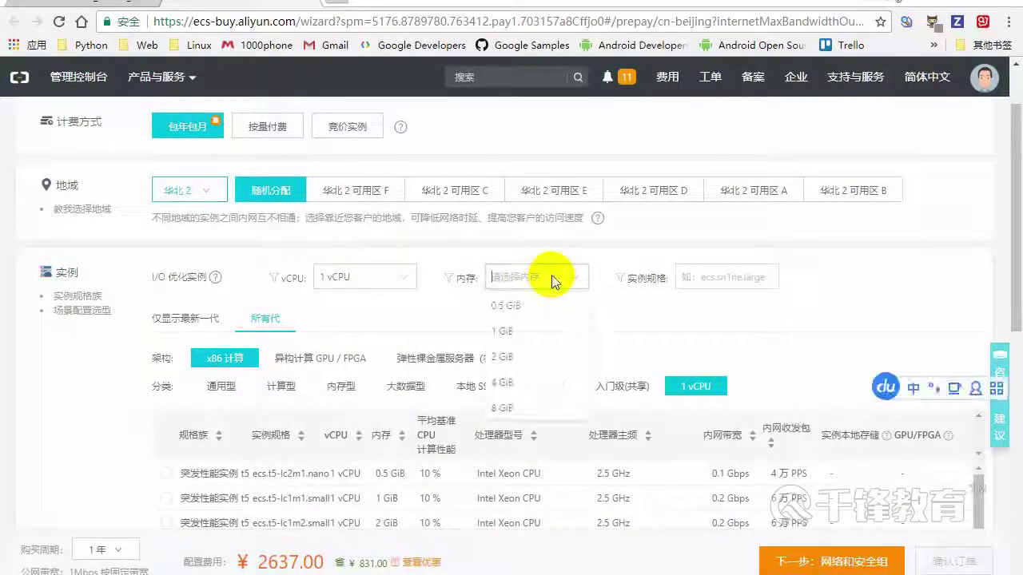
pyautogui.click(508, 307)
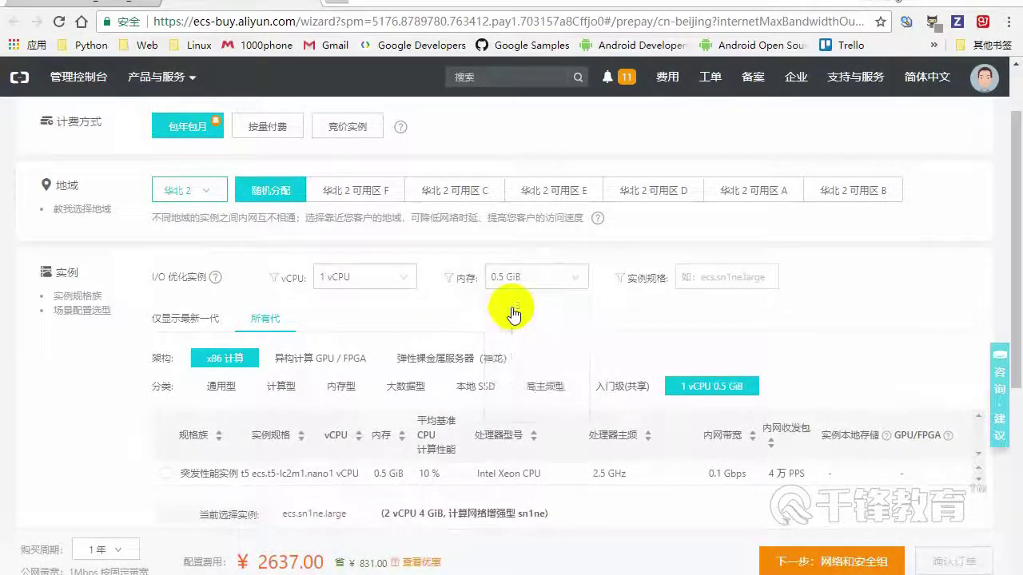
pyautogui.click(519, 277)
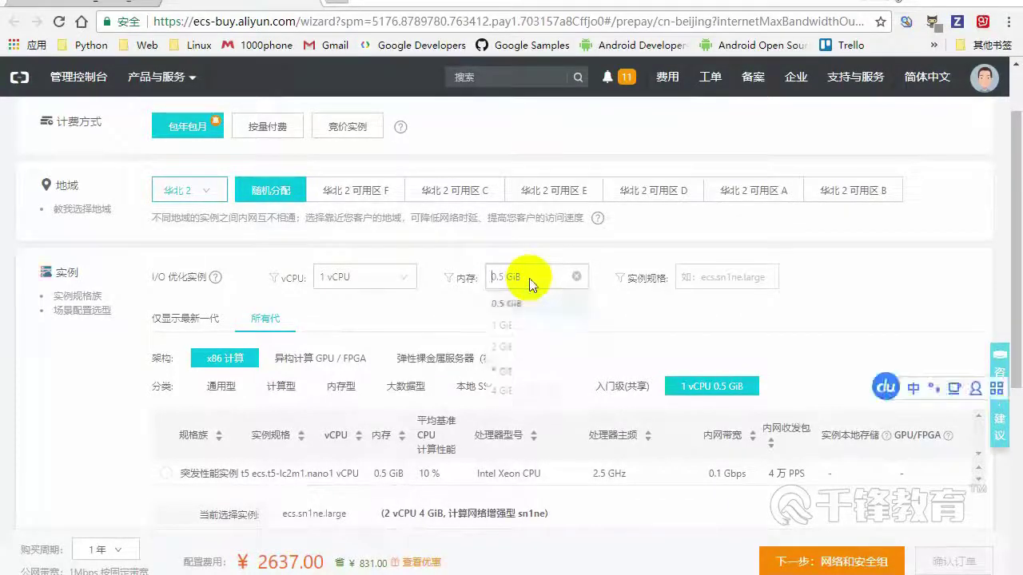
pyautogui.click(503, 334)
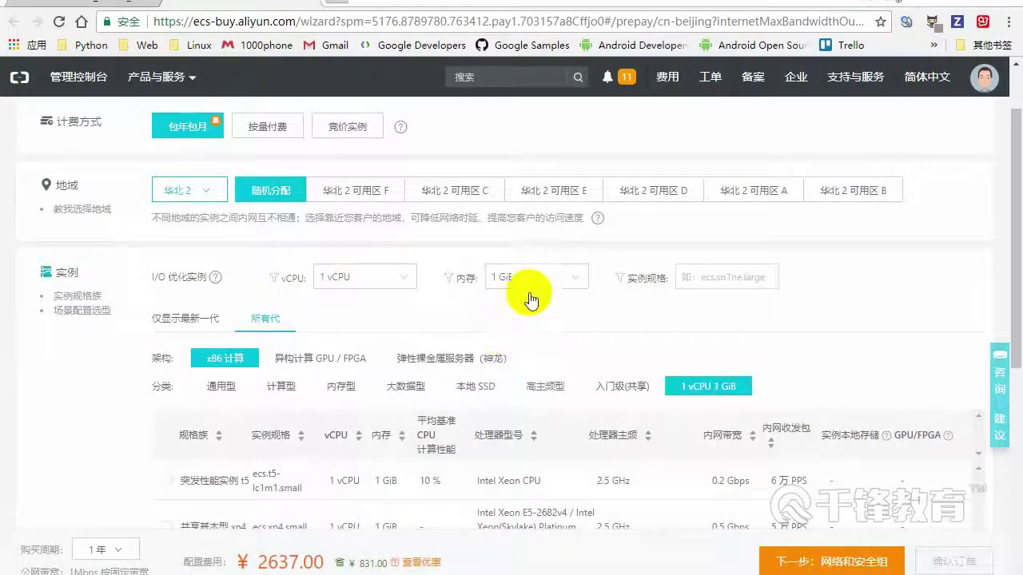
pyautogui.click(724, 282)
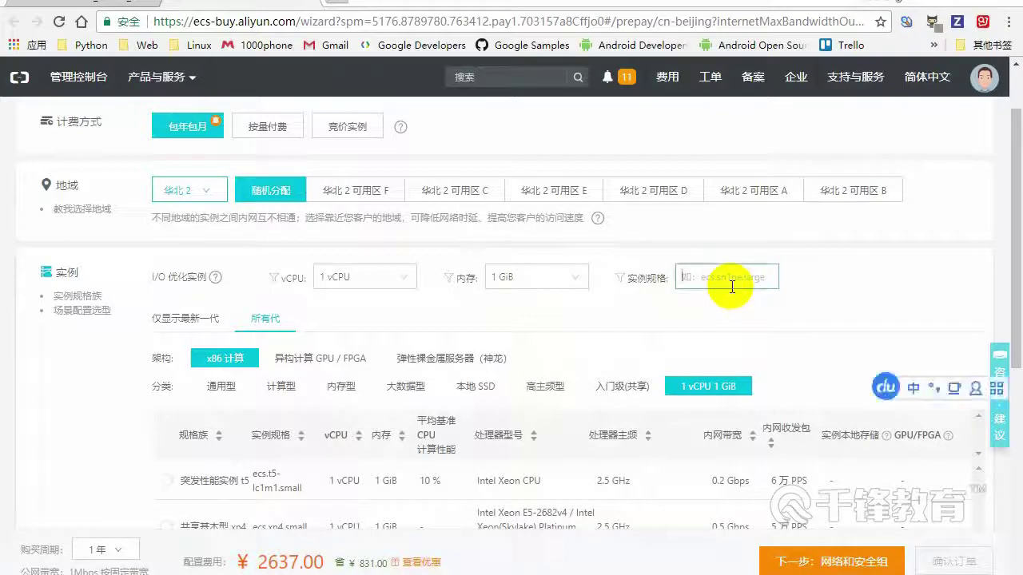
pyautogui.scroll(-1, 573, 308)
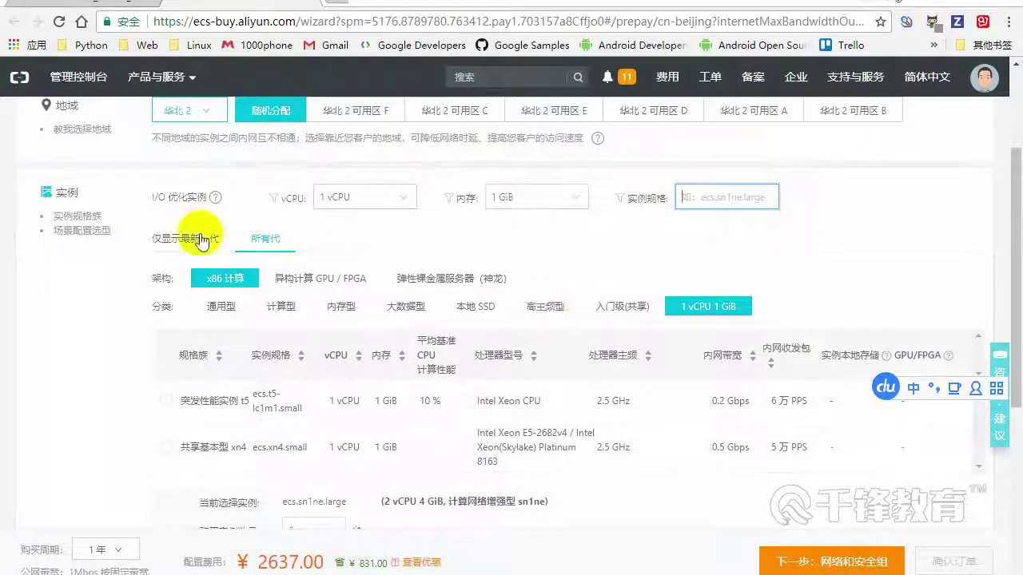
pyautogui.click(472, 307)
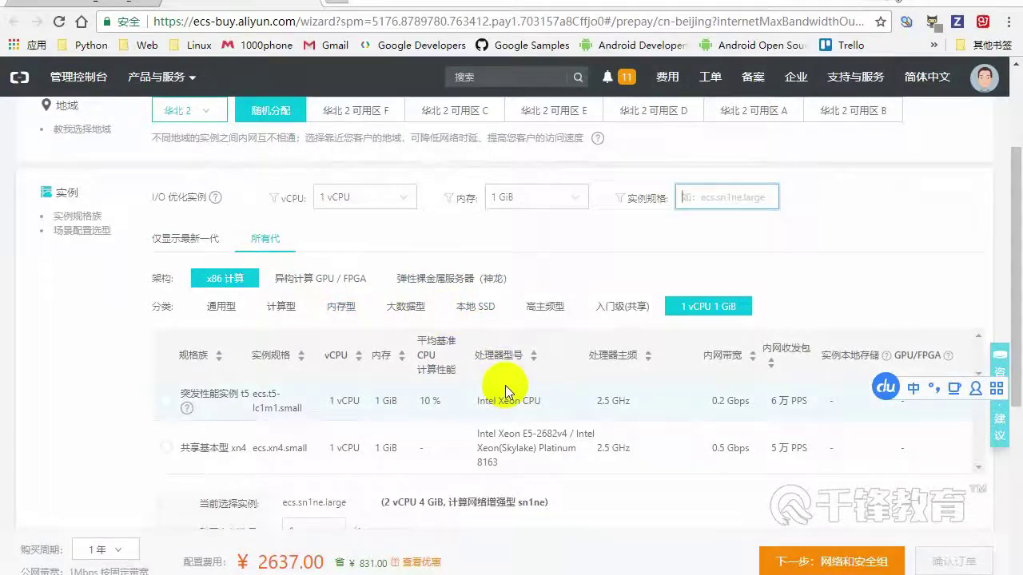
pyautogui.scroll(-1, 505, 385)
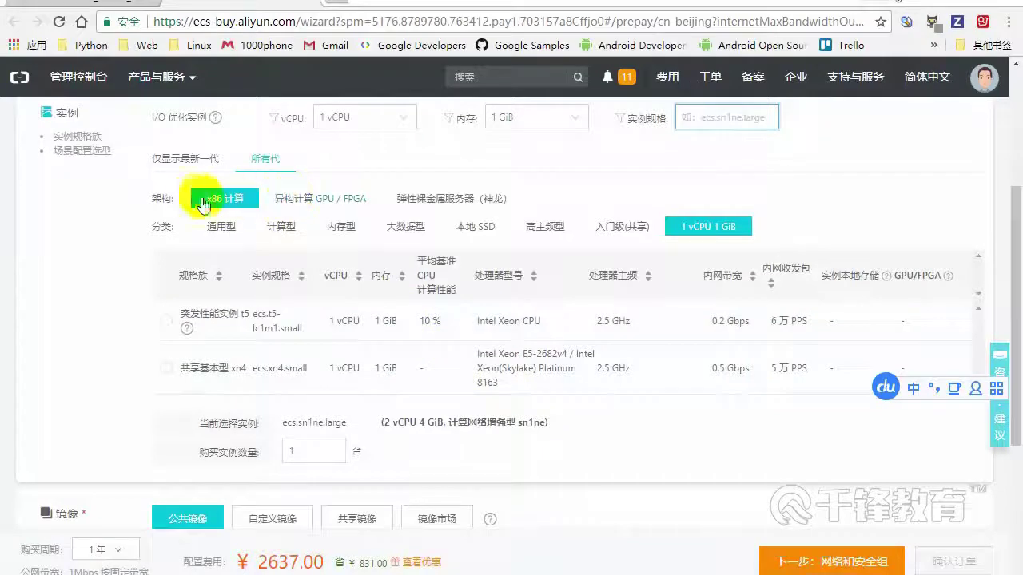
# Switch to the 入门级(共享) category so ecs.t5-lc2m1.nano is chosen at ¥539.40
pyautogui.click(215, 227)
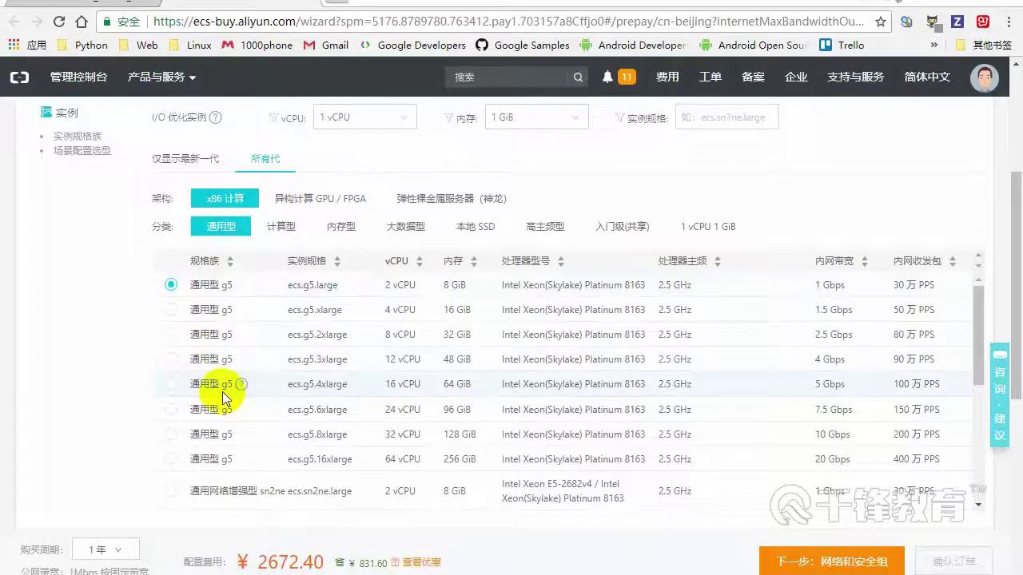
pyautogui.scroll(3, 220, 391)
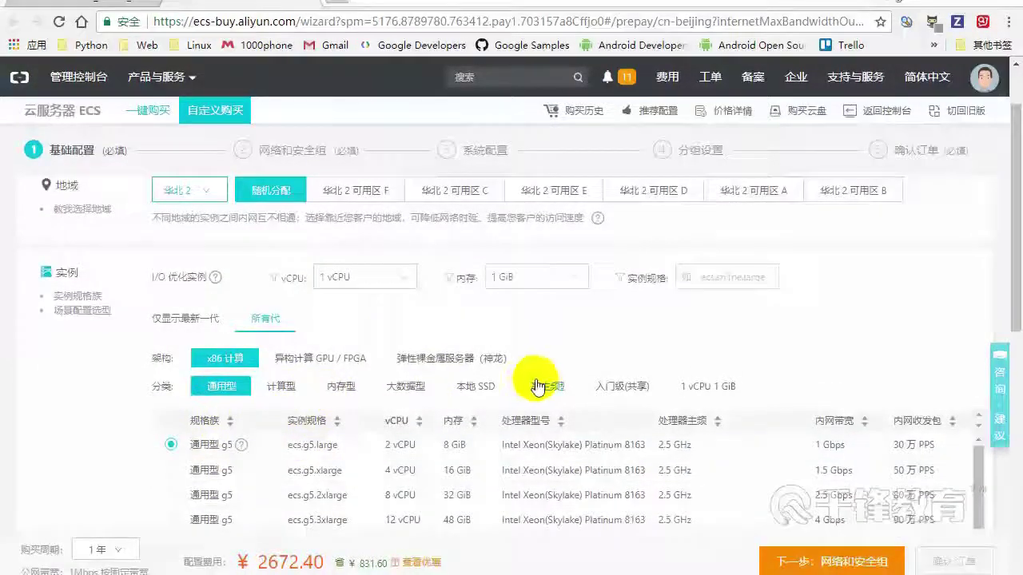
pyautogui.click(623, 389)
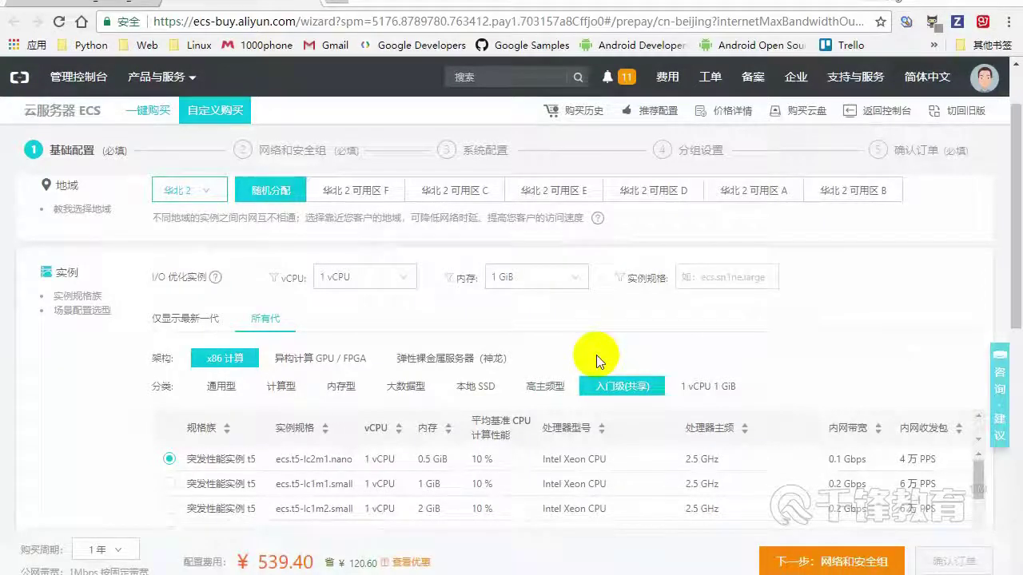
pyautogui.scroll(-3, 390, 456)
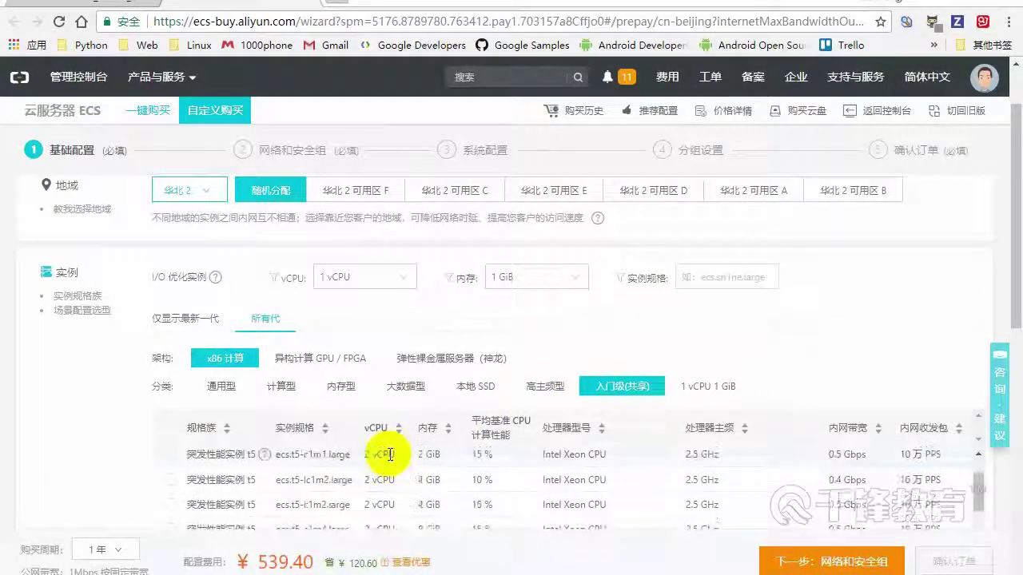
pyautogui.scroll(-2, 118, 429)
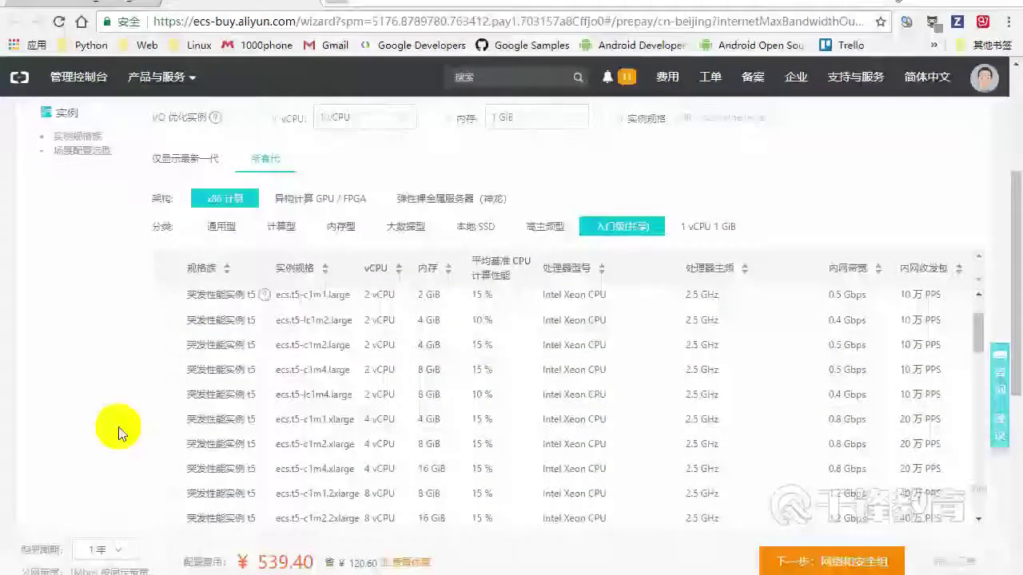
pyautogui.scroll(-3, 118, 427)
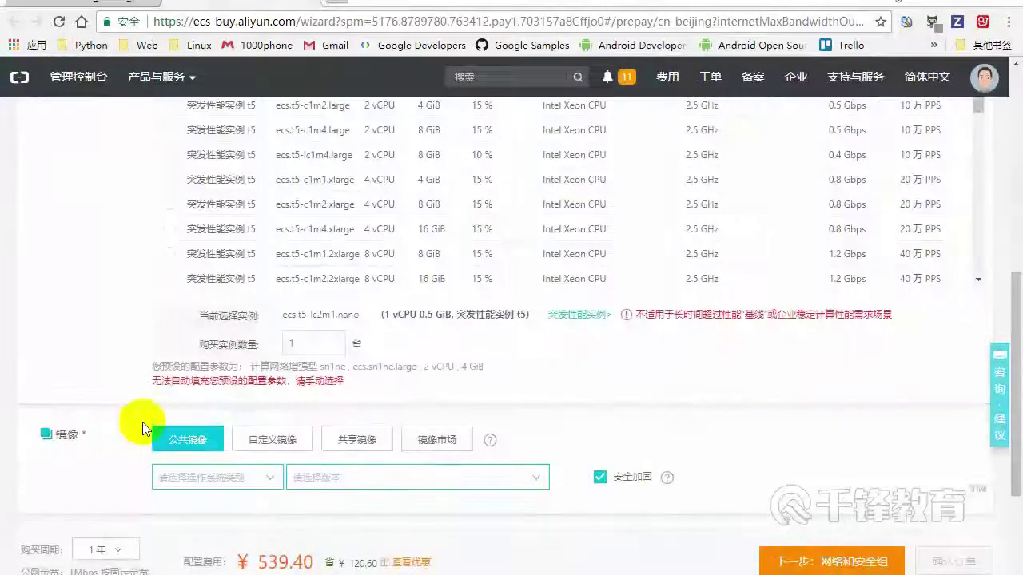
pyautogui.scroll(-2, 113, 390)
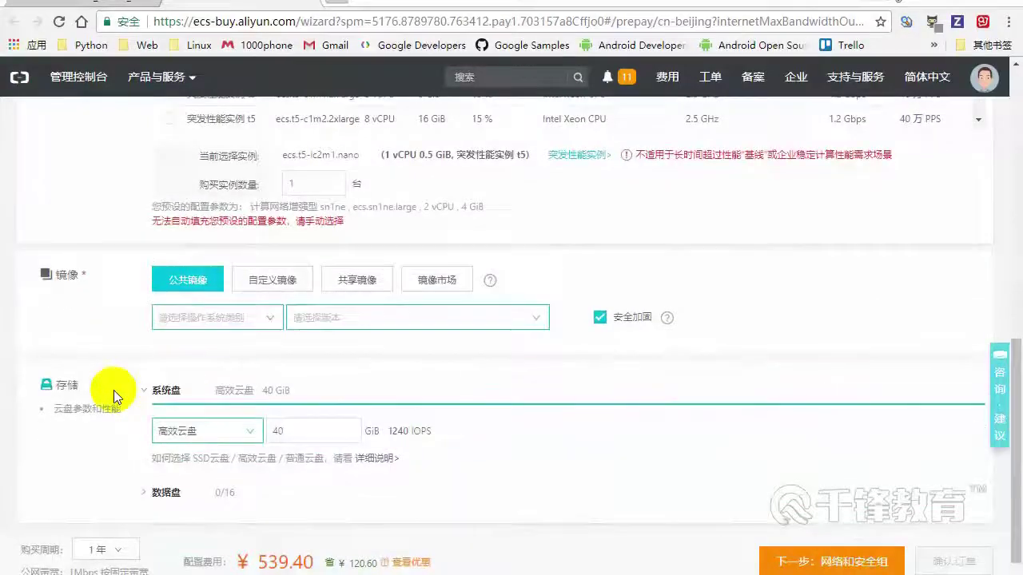
pyautogui.click(258, 321)
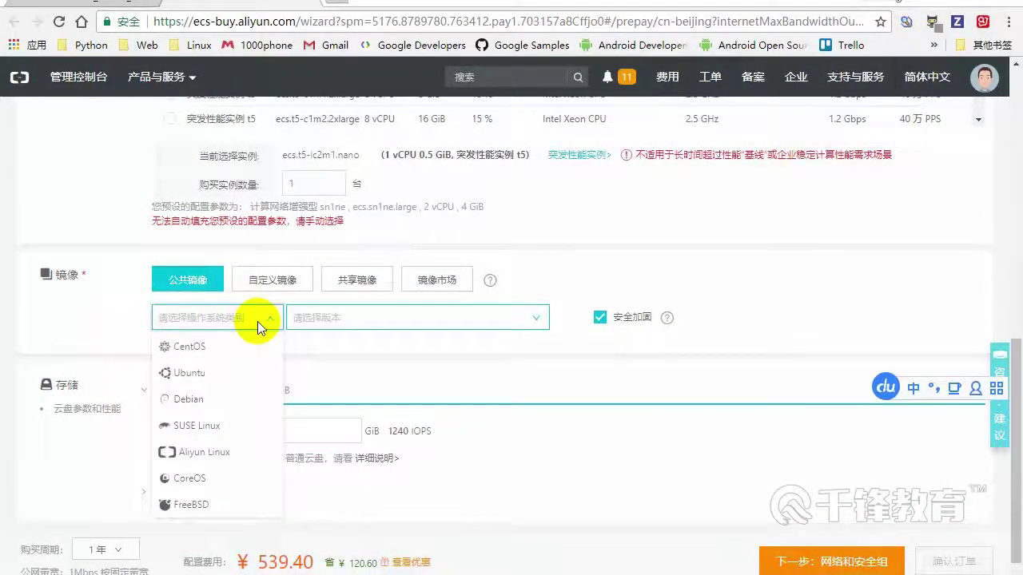
# Choose the Ubuntu 16.04 64位 public image and continue to 网络和安全组
pyautogui.click(204, 377)
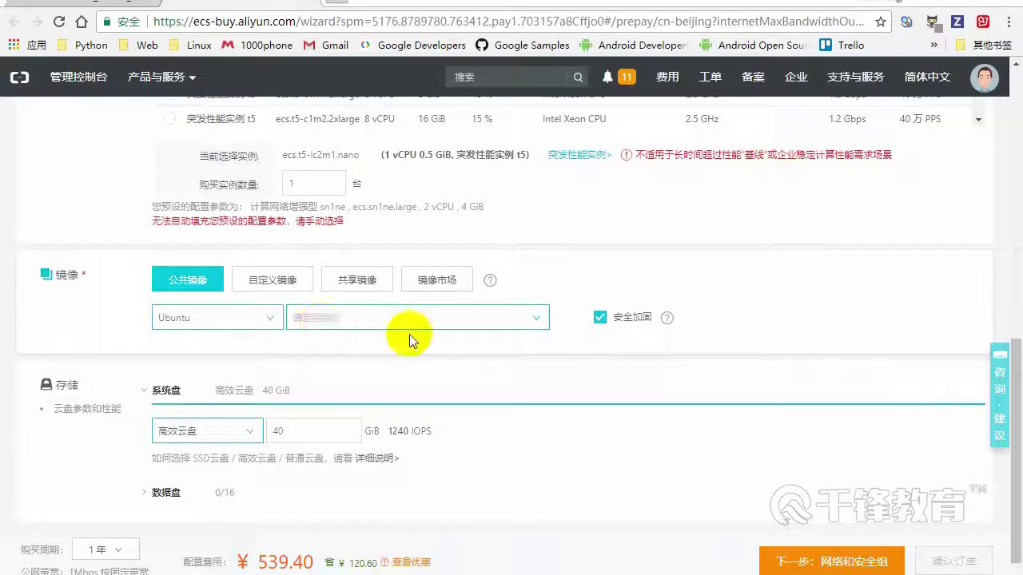
pyautogui.click(534, 318)
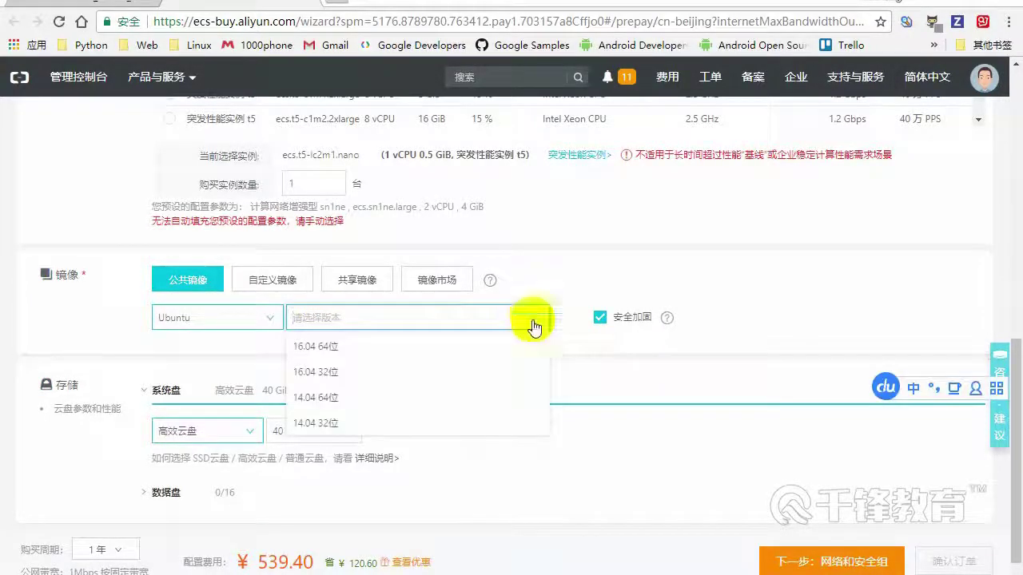
pyautogui.click(334, 352)
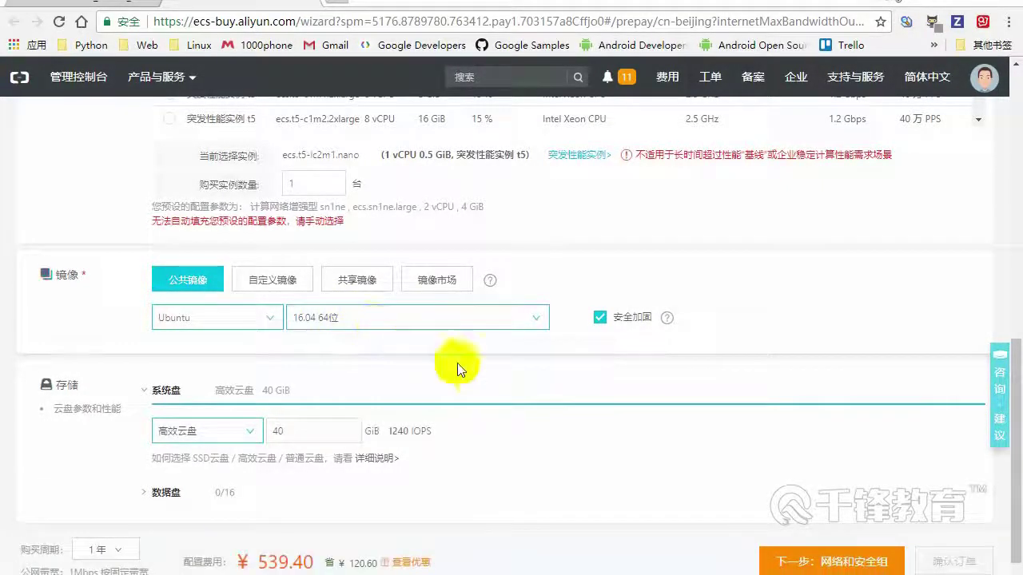
pyautogui.scroll(-1, 474, 376)
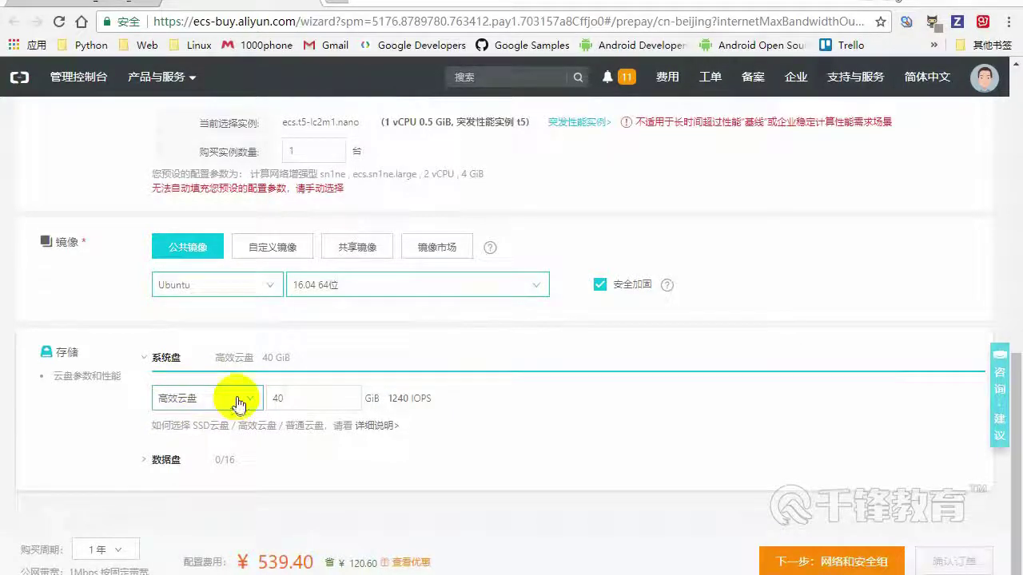
pyautogui.moveTo(335, 395)
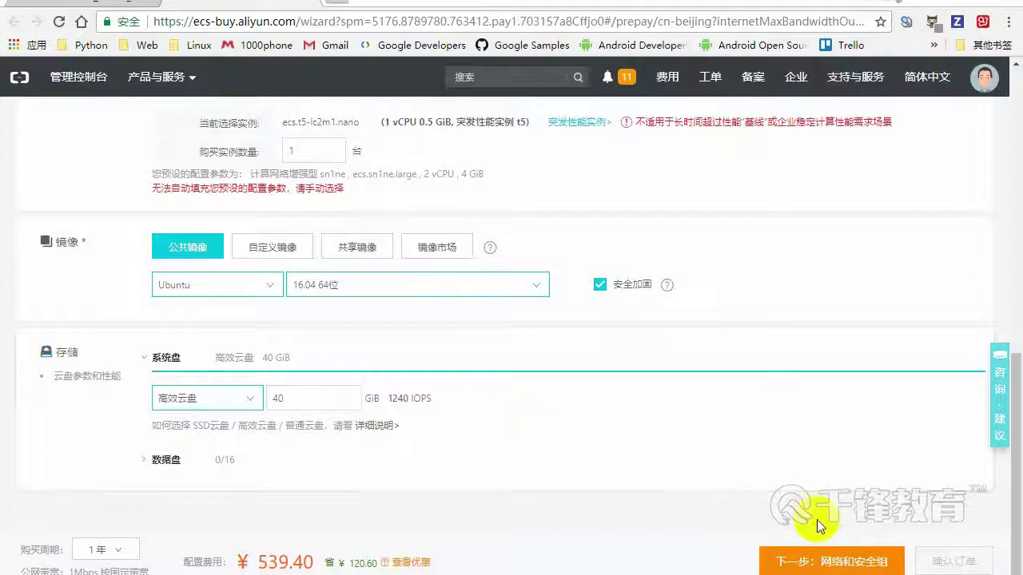
pyautogui.click(831, 562)
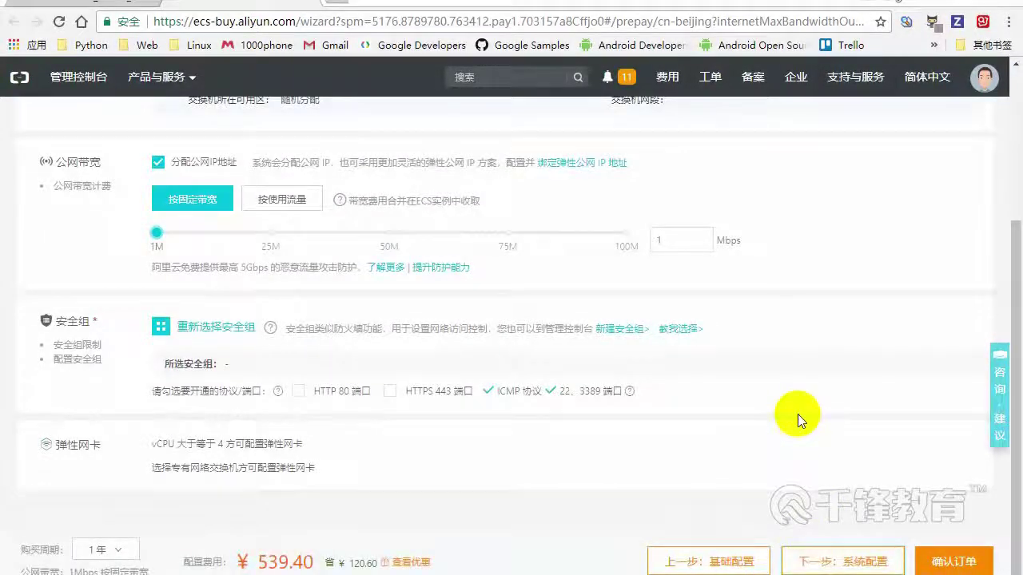
pyautogui.scroll(1, 377, 382)
pyautogui.scroll(3, 377, 382)
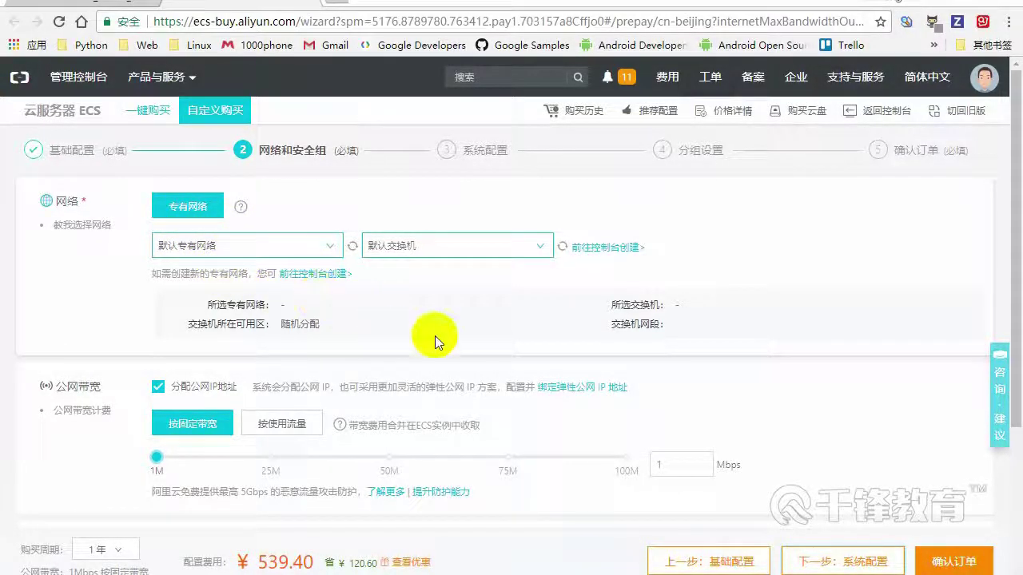
pyautogui.scroll(-1, 435, 336)
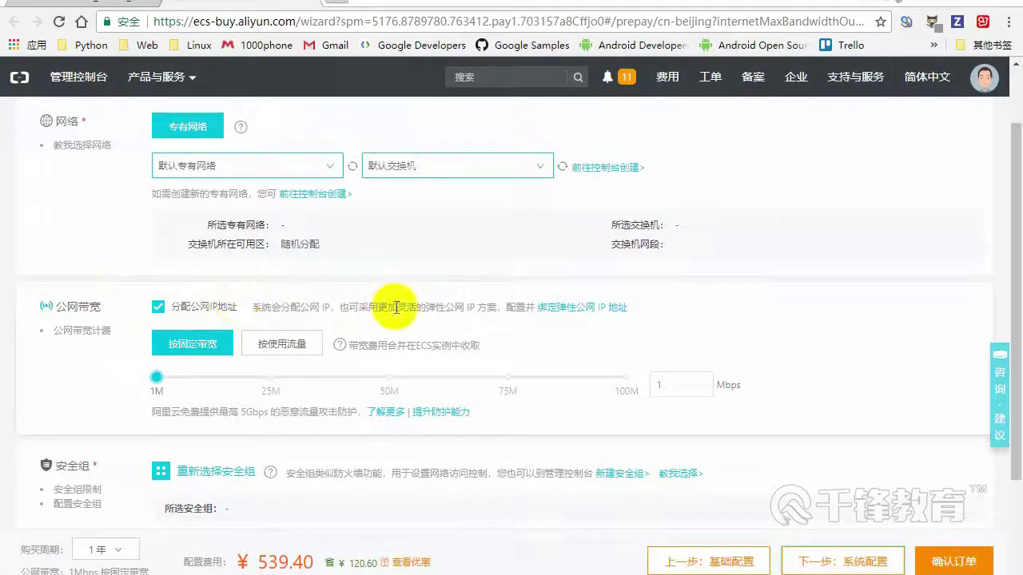
pyautogui.scroll(-1, 396, 307)
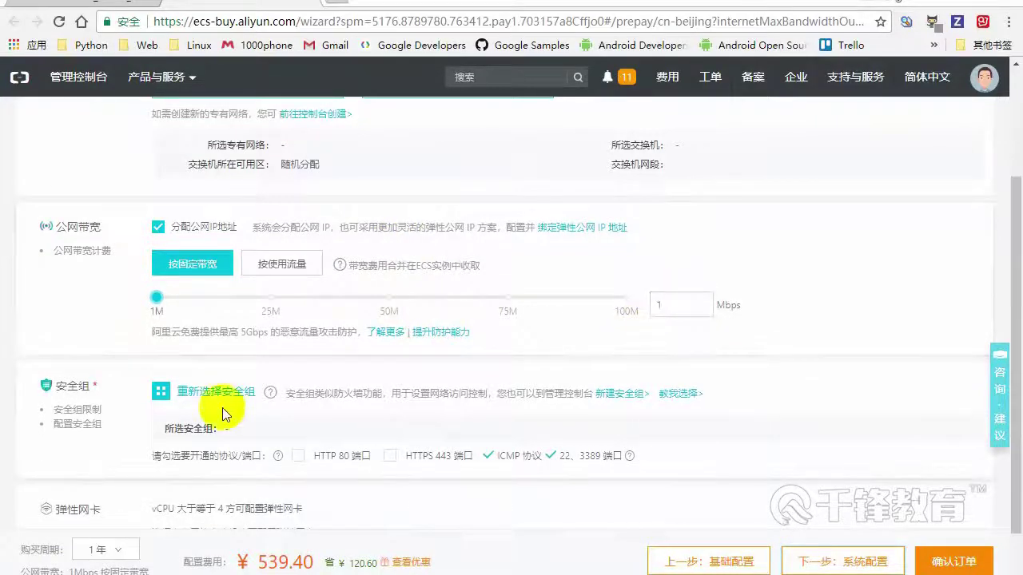
pyautogui.scroll(-1, 223, 408)
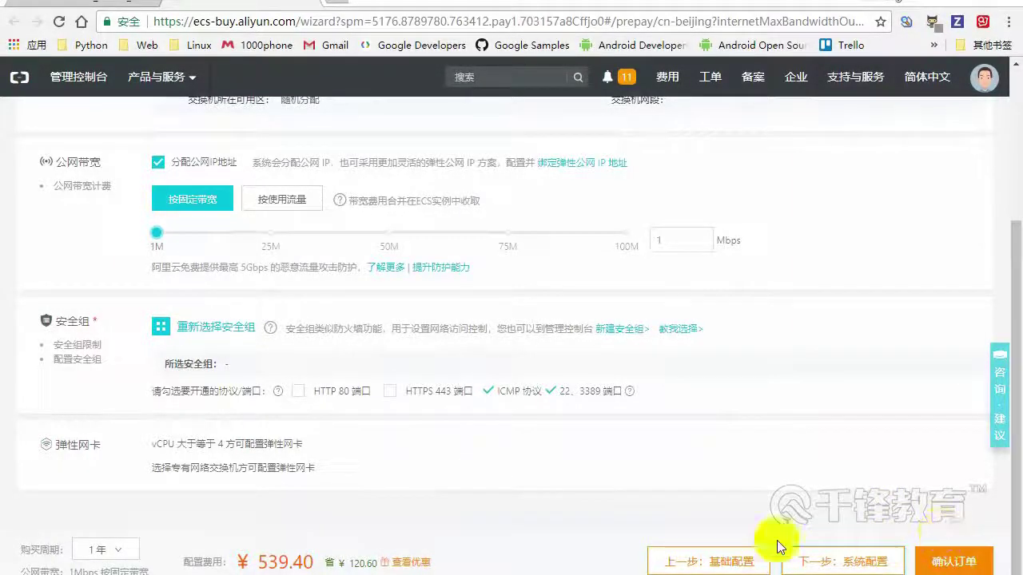
# From the console home, open the 5 紧急事件 alerts in the 态势感知 overview
pyautogui.click(308, 3)
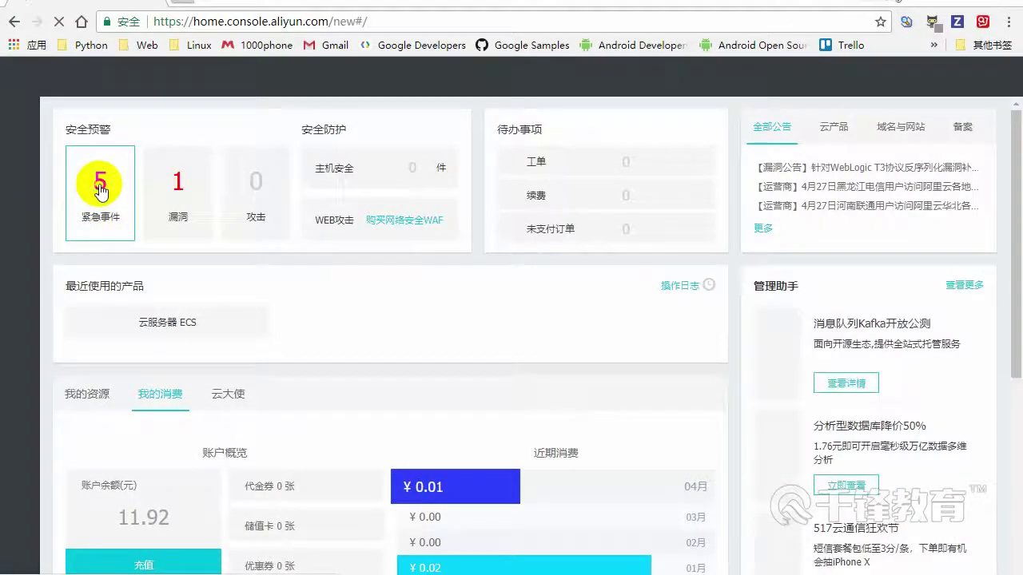
pyautogui.click(100, 190)
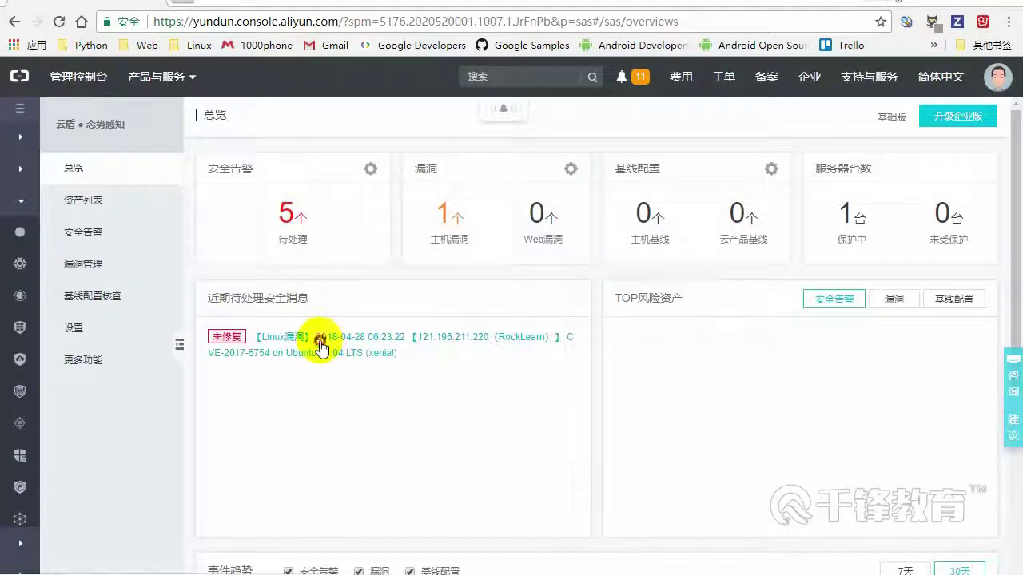
# Inspect the CVE-2017-5754 Linux vulnerability and its affected server, then return to the console home
pyautogui.click(321, 345)
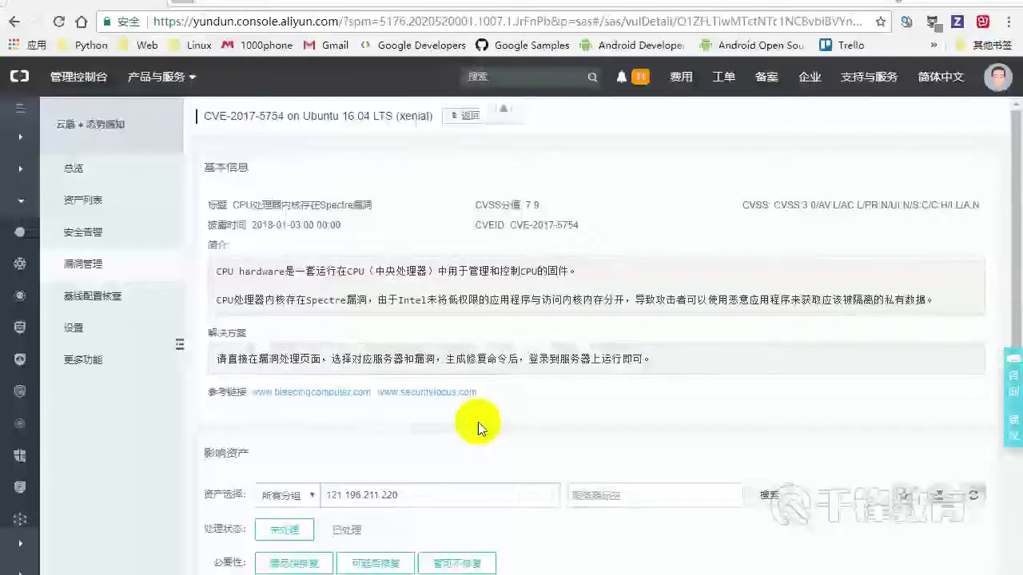
pyautogui.scroll(-3, 577, 349)
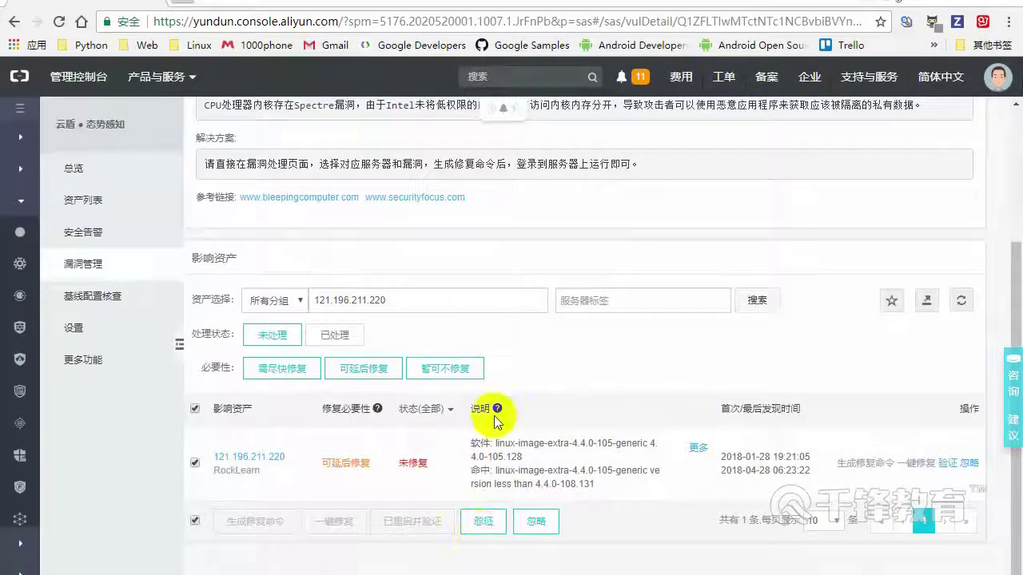
pyautogui.click(196, 410)
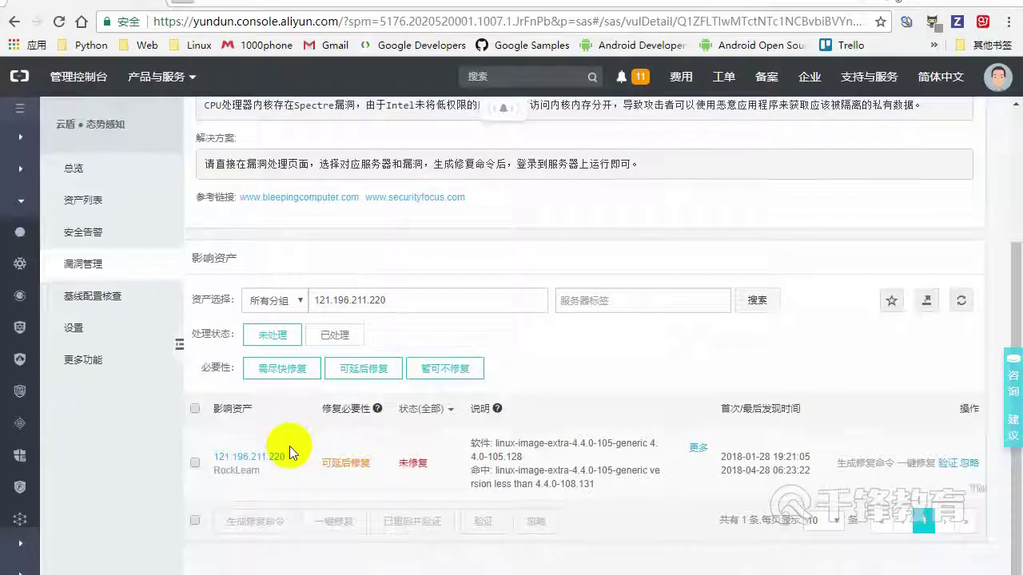
pyautogui.scroll(3, 289, 446)
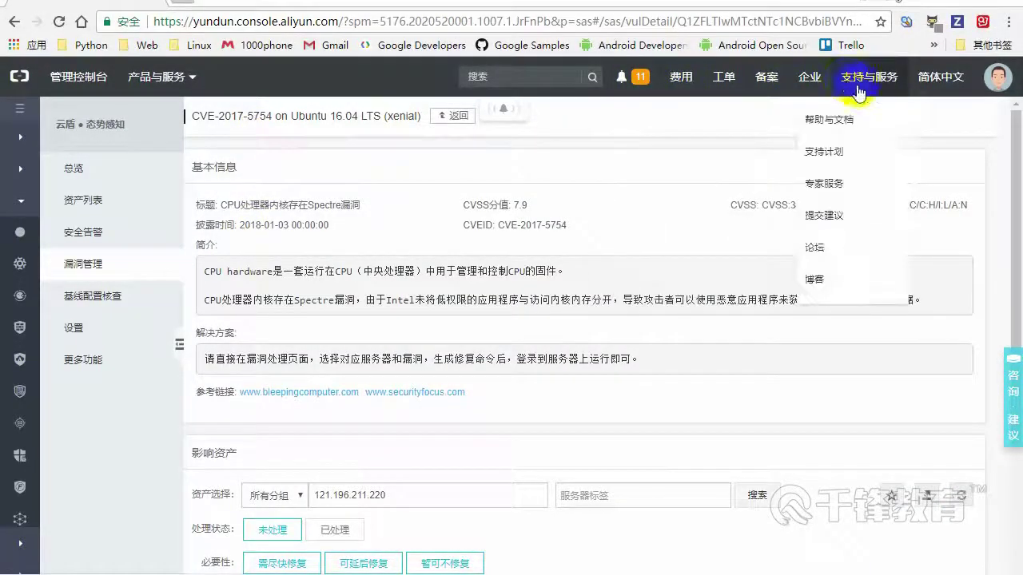
pyautogui.click(15, 22)
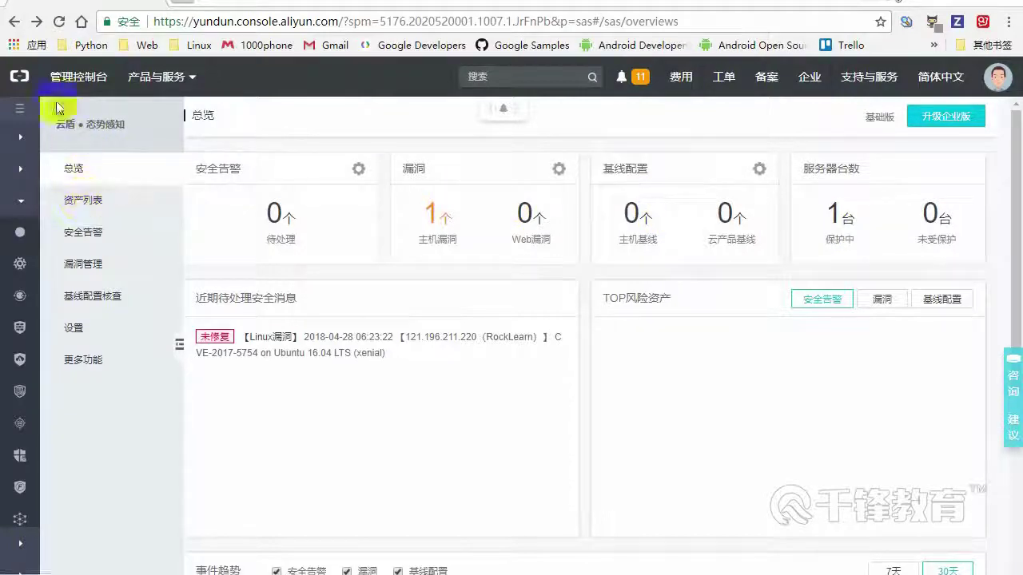
pyautogui.click(17, 22)
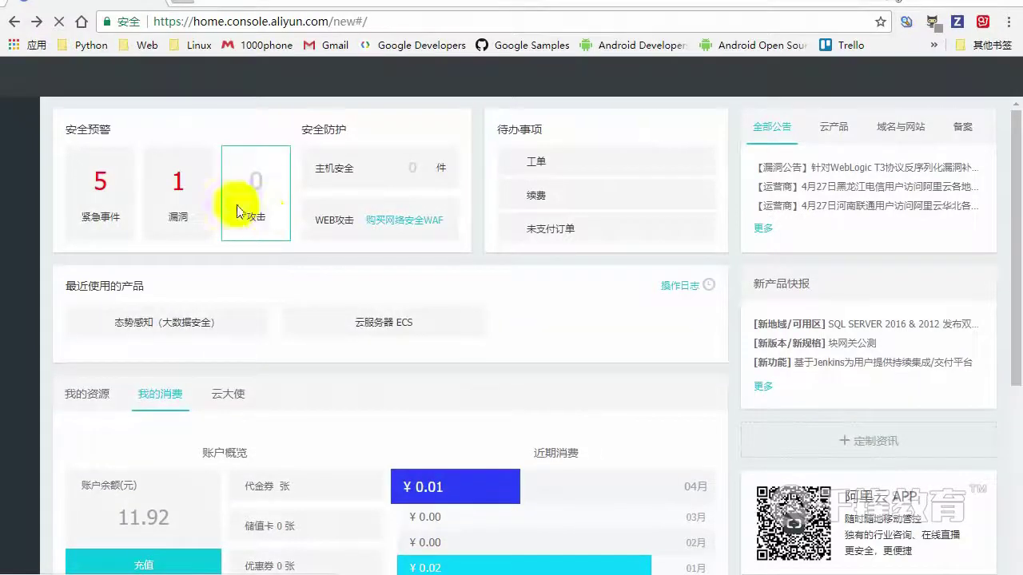
pyautogui.scroll(-3, 527, 276)
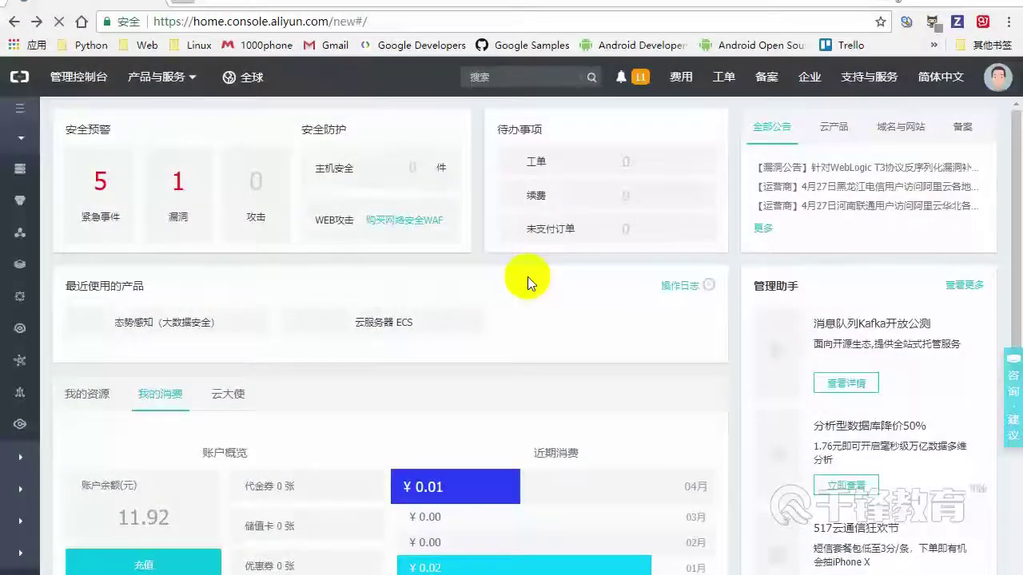
# Expand the sidebar and go to 云服务器 ECS under 云计算基础服务
pyautogui.click(17, 112)
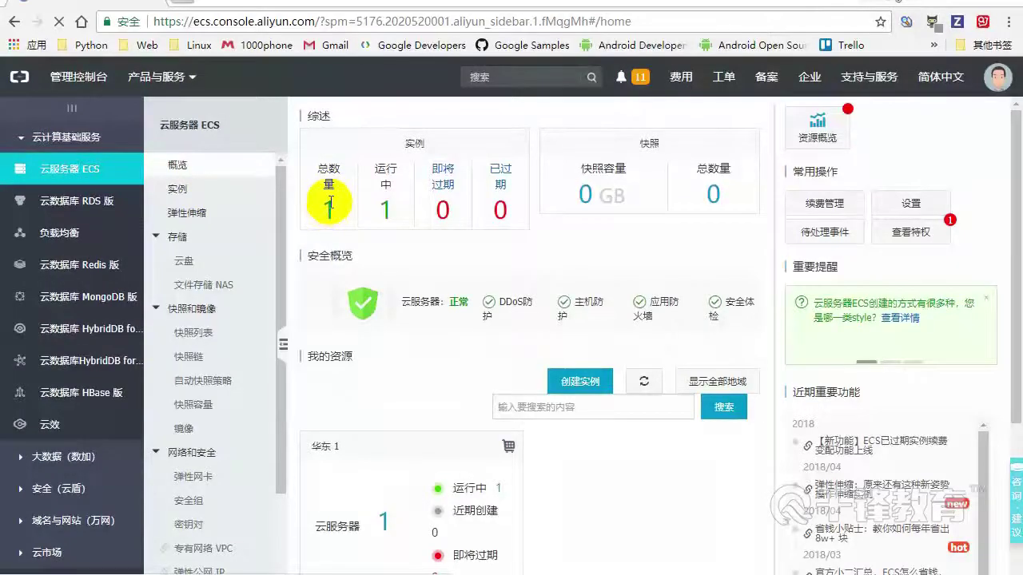
# Open the ECS instance list and select the public IP 121.196.211.220
pyautogui.scroll(-2, 391, 368)
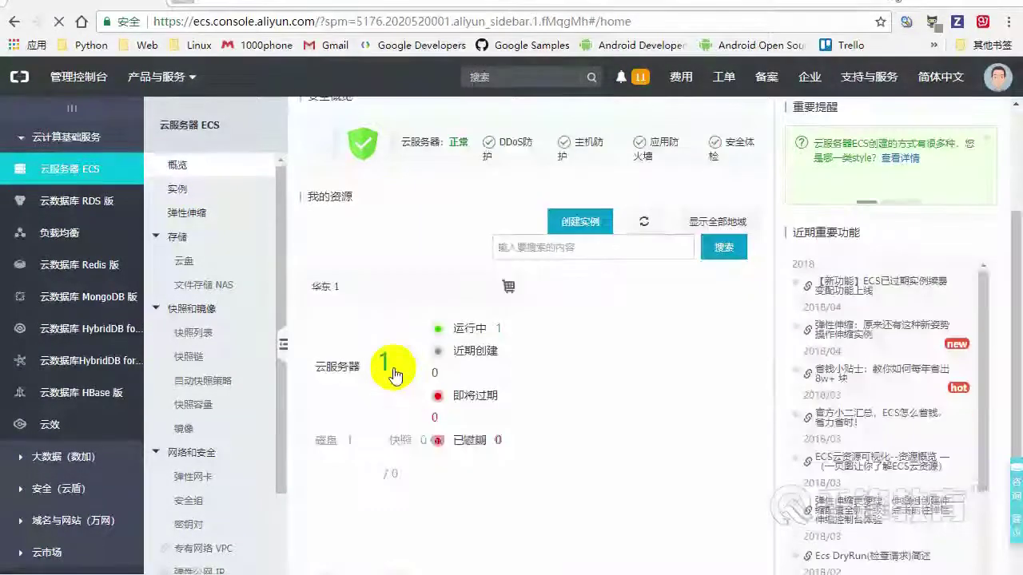
pyautogui.click(384, 366)
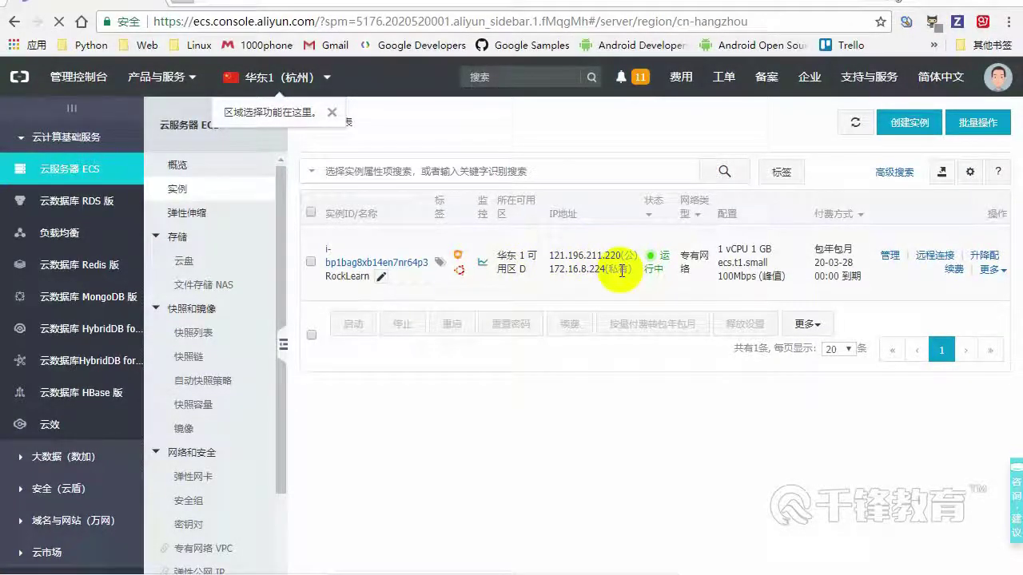
pyautogui.moveTo(549, 256); pyautogui.dragTo(620, 255)
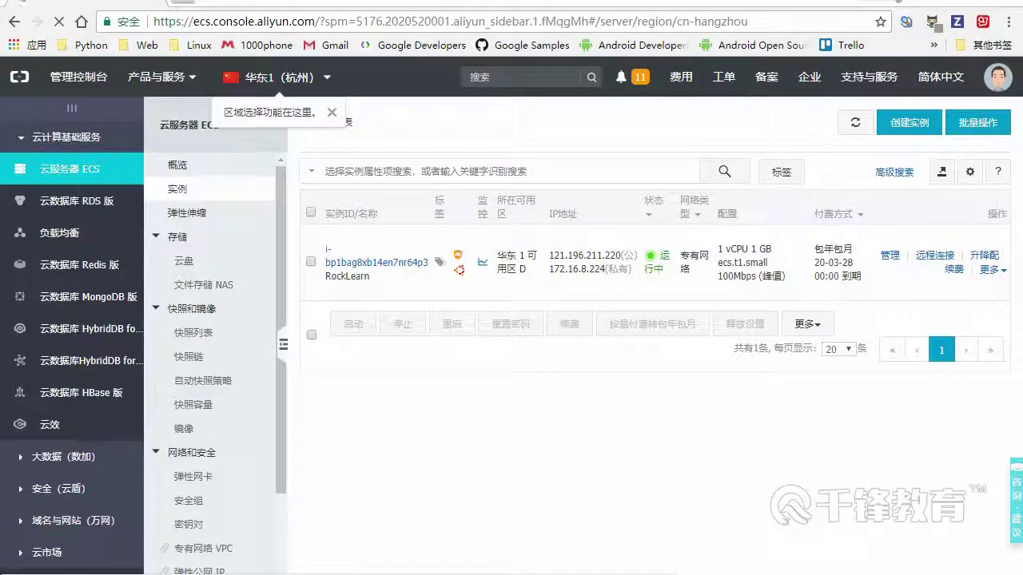
pyautogui.hotkey('alt', 'Tab')
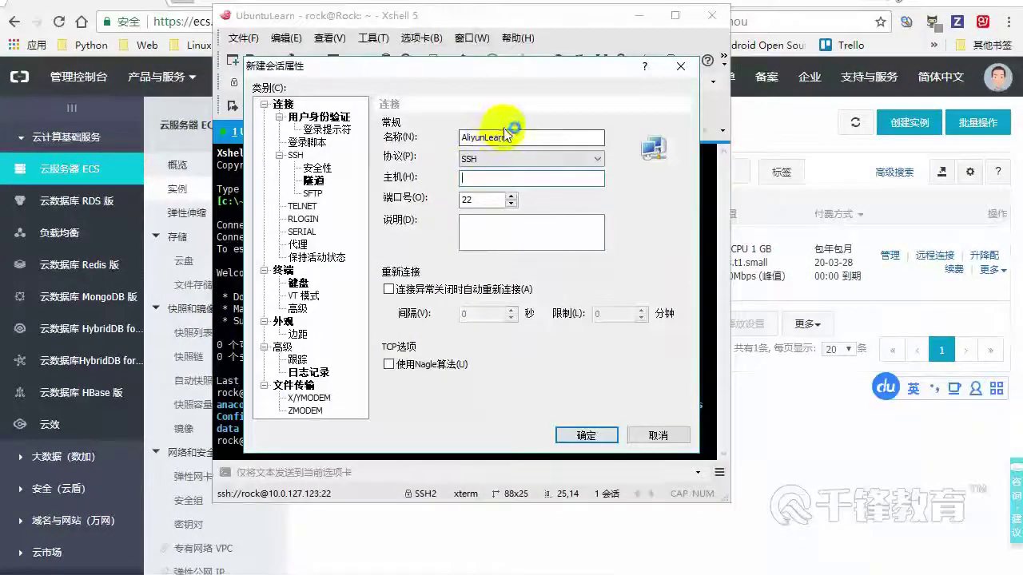
# Copy 121.196.211.220 from the ECS list and paste it as the AliyunLearn session host
pyautogui.click(767, 204)
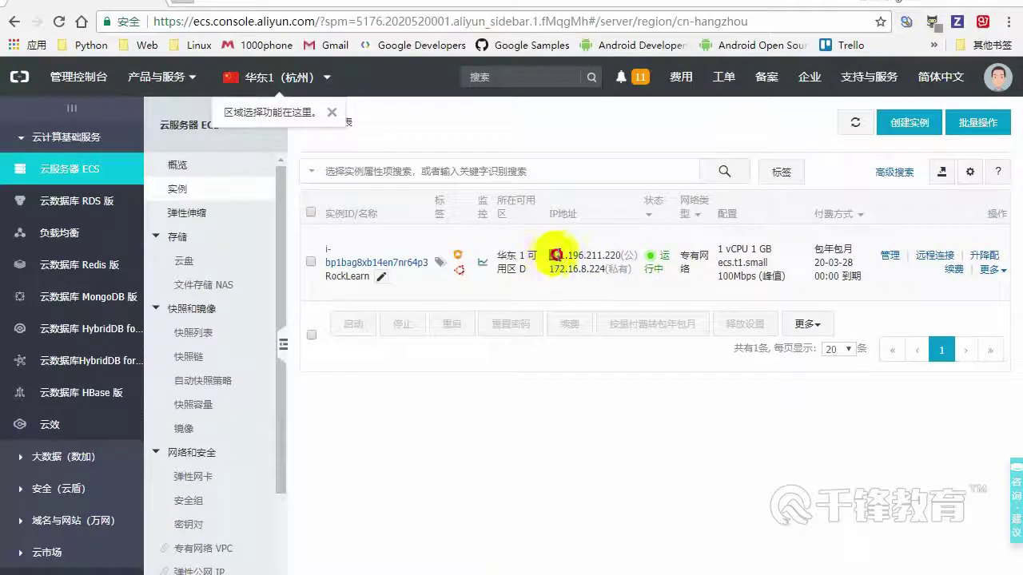
pyautogui.moveTo(550, 255); pyautogui.dragTo(595, 252)
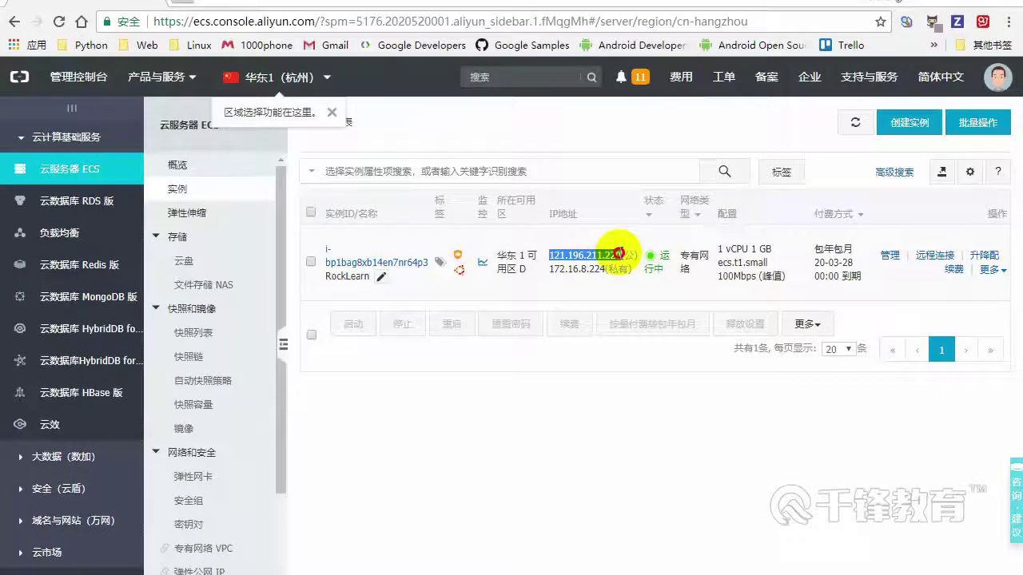
pyautogui.rightClick(577, 257)
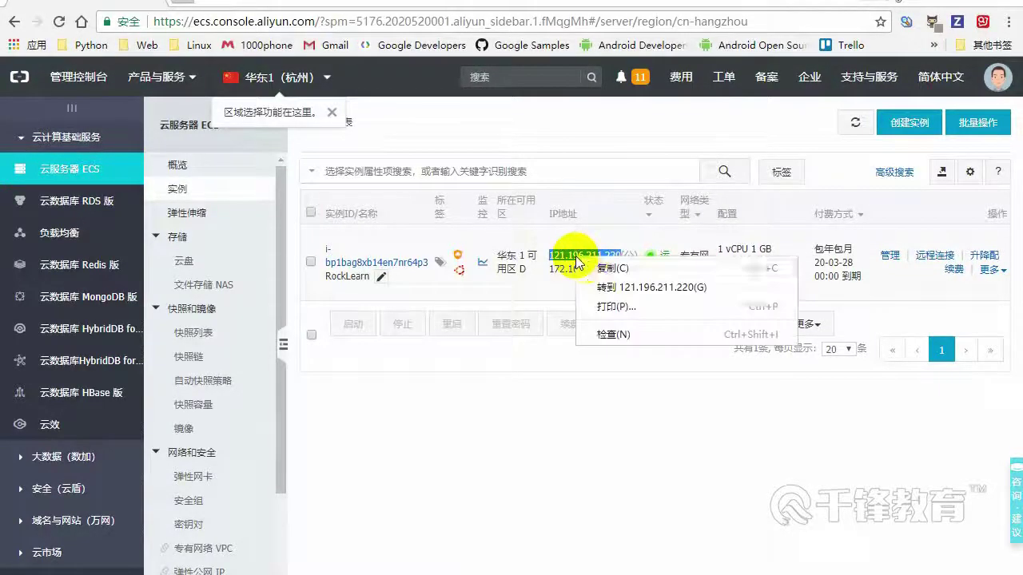
pyautogui.click(595, 266)
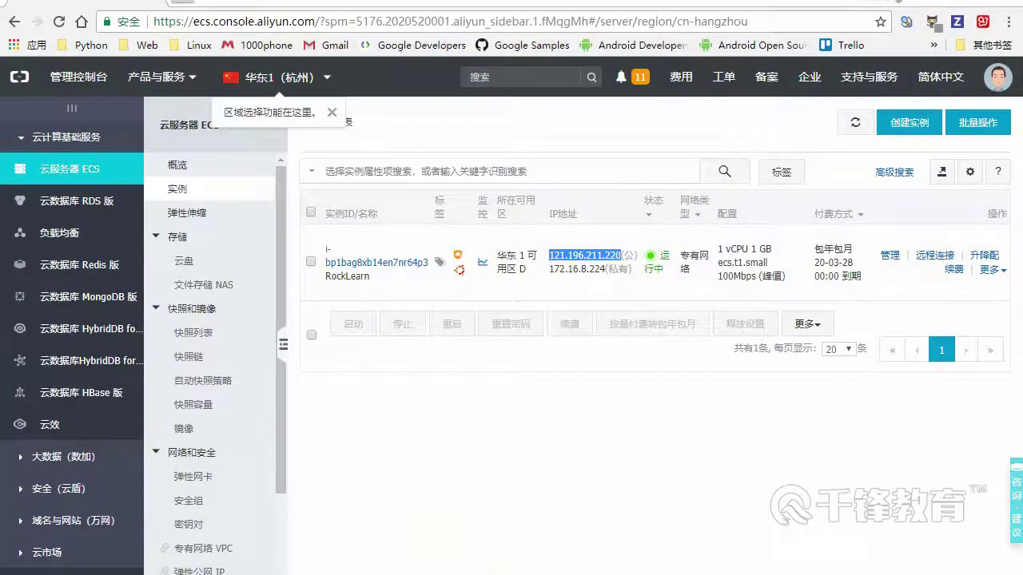
pyautogui.hotkey('alt', 'Tab')
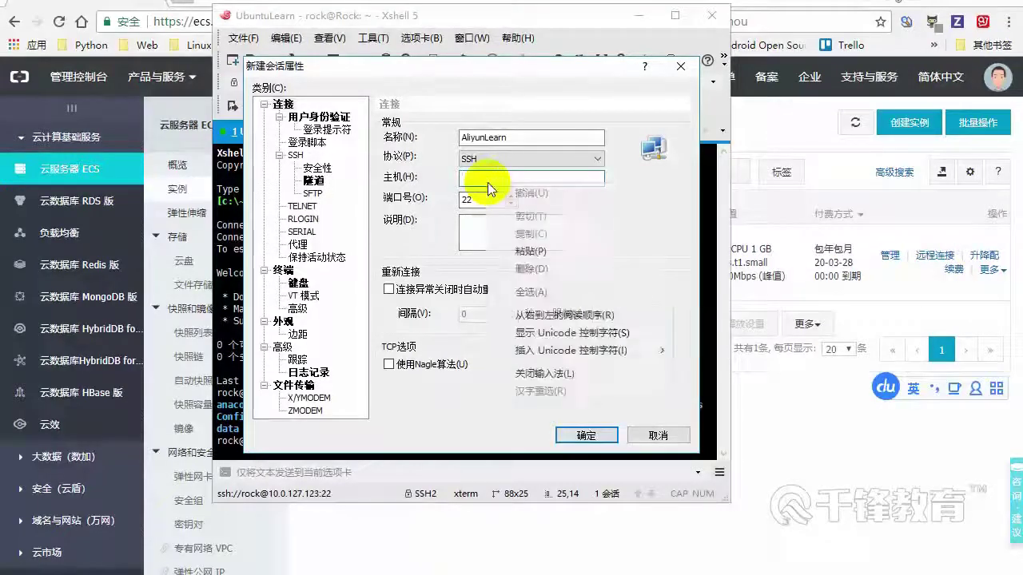
pyautogui.rightClick(551, 182)
pyautogui.click(551, 243)
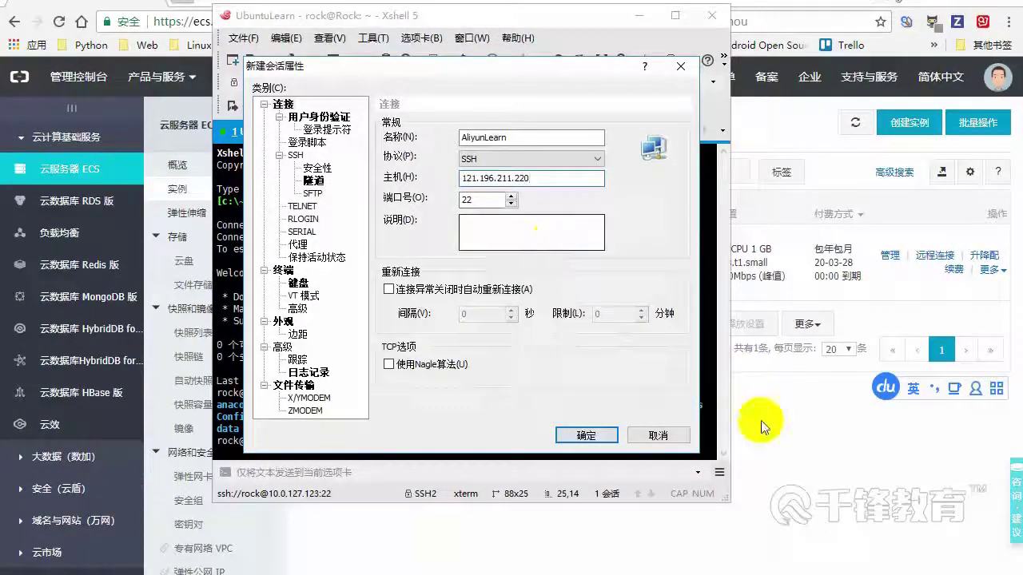
pyautogui.click(806, 473)
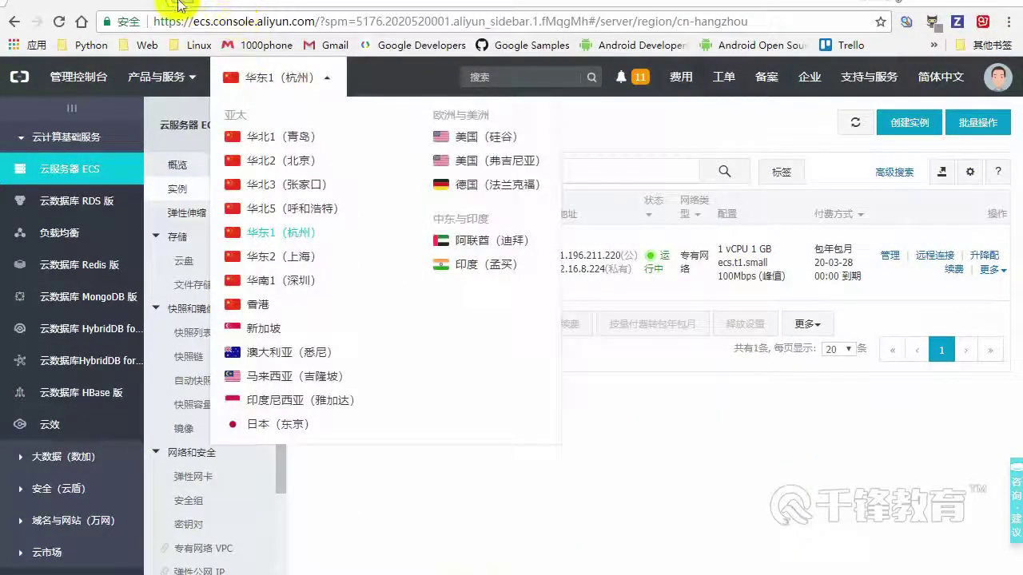
# Load 121.196.211.220 in a new tab and preview it in DevTools mobile view
pyautogui.click(174, 5)
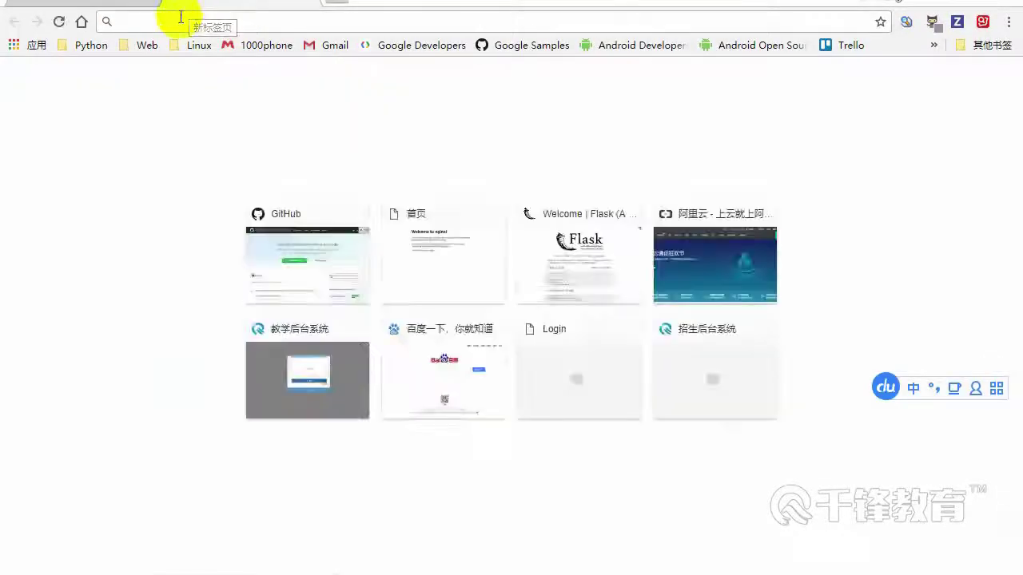
pyautogui.write('121.196.211.220')
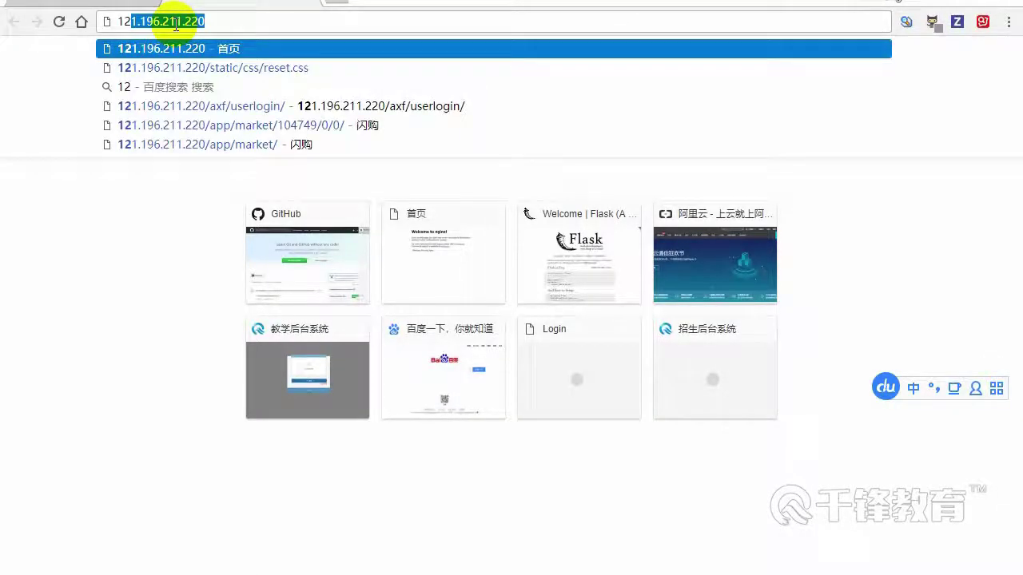
pyautogui.press('Return')
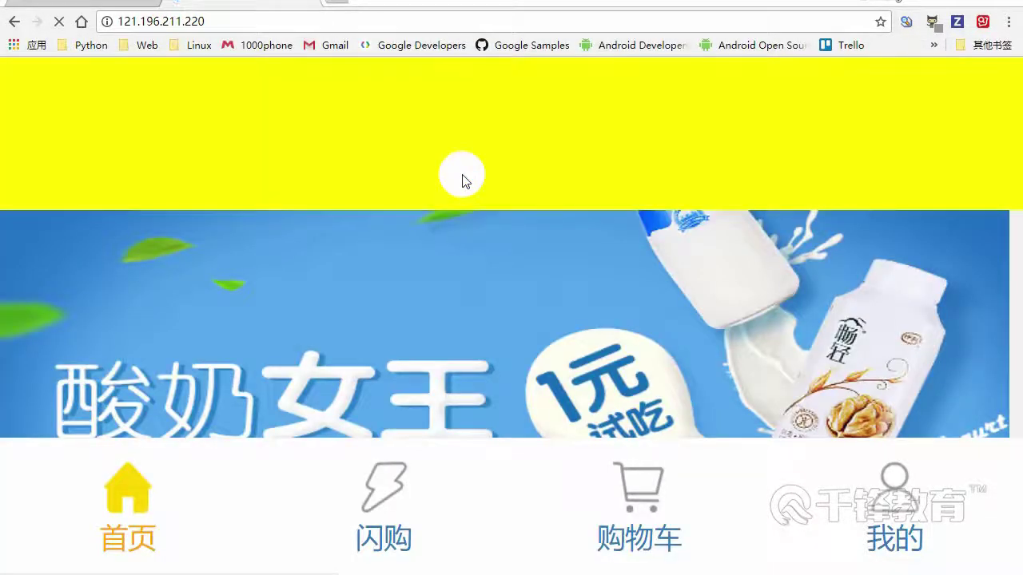
pyautogui.rightClick(464, 177)
pyautogui.click(518, 381)
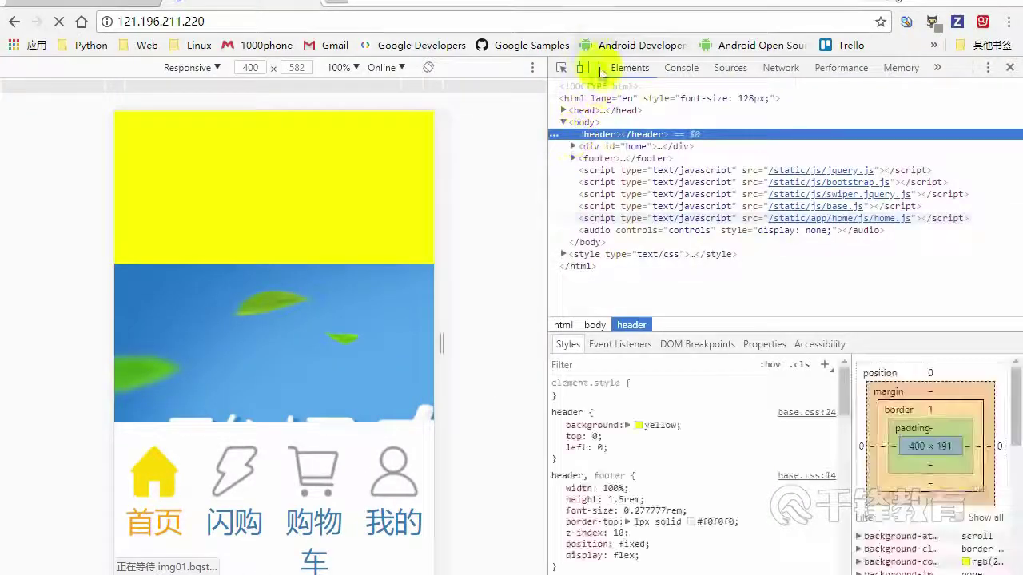
pyautogui.click(60, 23)
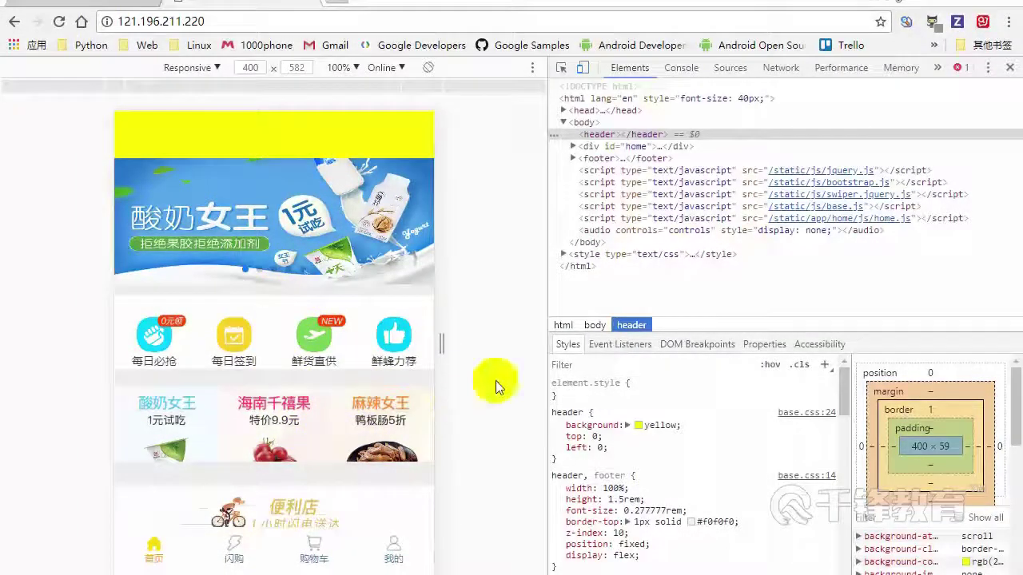
# Browse the market's 闪购 and 卤味熟食 products, then return to the ECS console tab
pyautogui.moveTo(252, 456); pyautogui.dragTo(237, 235)
pyautogui.moveTo(237, 448); pyautogui.dragTo(239, 255)
pyautogui.moveTo(252, 424); pyautogui.dragTo(255, 280)
pyautogui.moveTo(256, 447)
pyautogui.mouseDown()
pyautogui.moveTo(263, 221)
pyautogui.moveTo(255, 447)
pyautogui.mouseUp()
pyautogui.moveTo(229, 343); pyautogui.dragTo(229, 354)
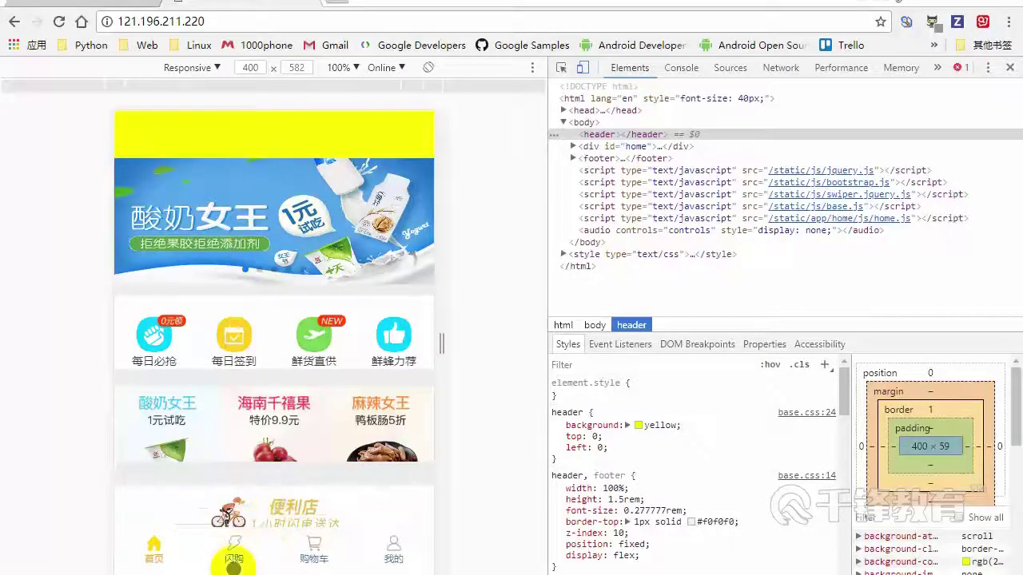
pyautogui.click(230, 542)
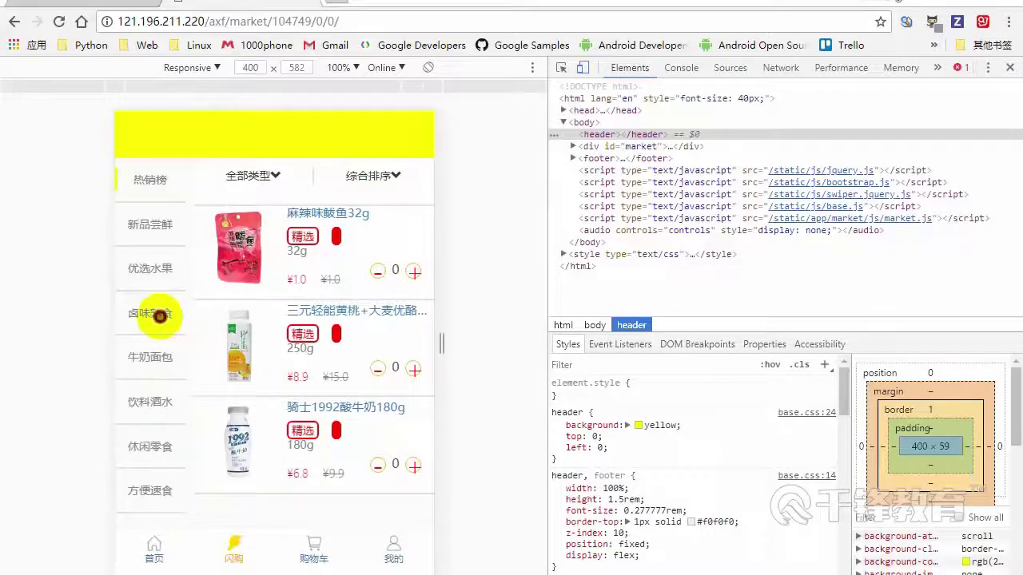
pyautogui.click(160, 316)
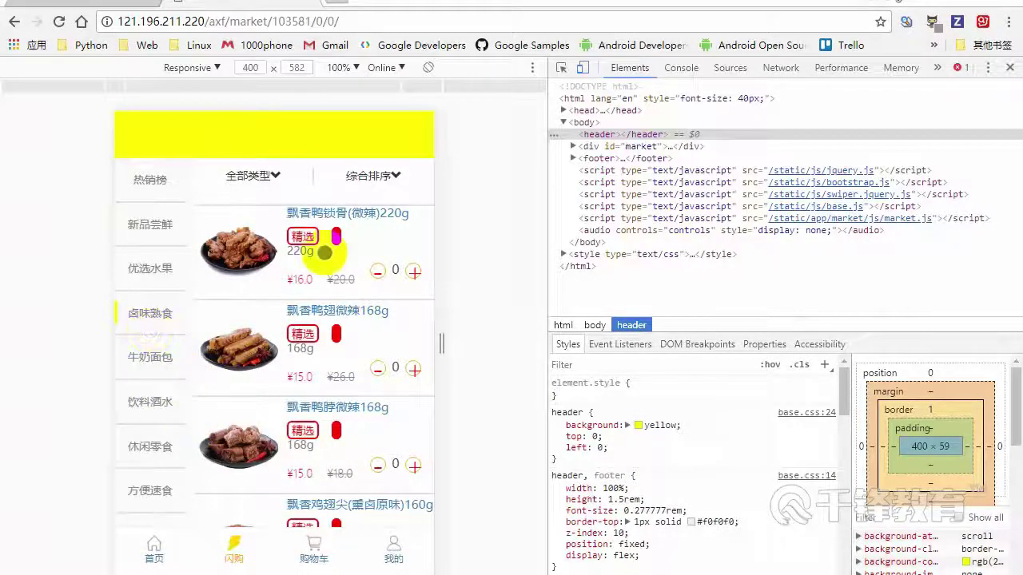
pyautogui.click(328, 318)
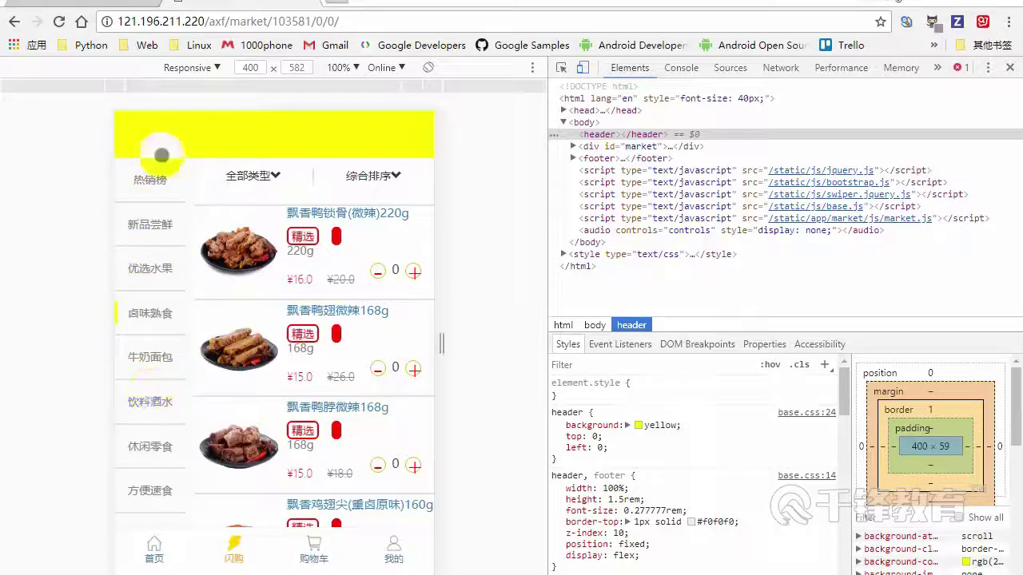
pyautogui.click(253, 245)
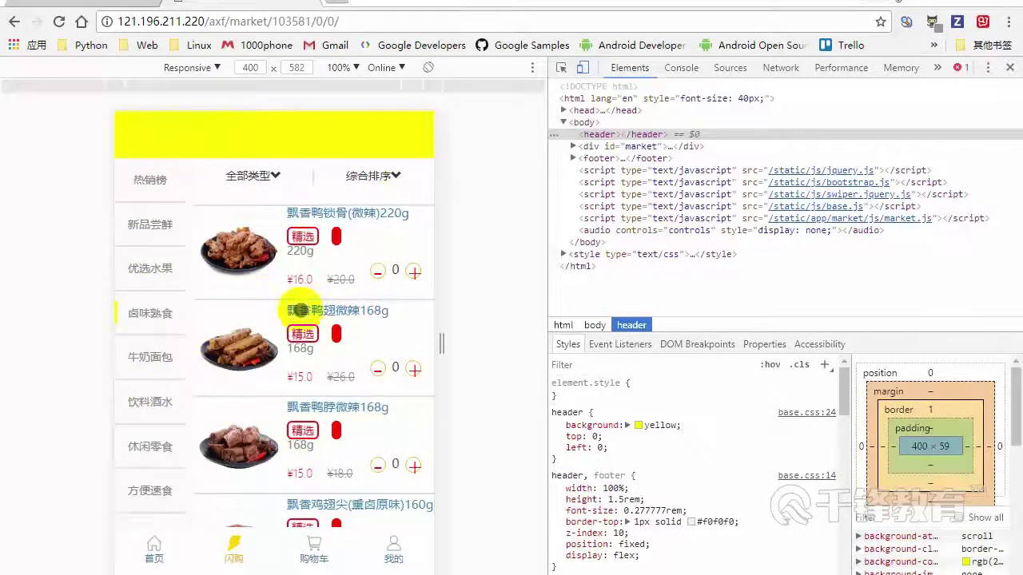
pyautogui.click(310, 4)
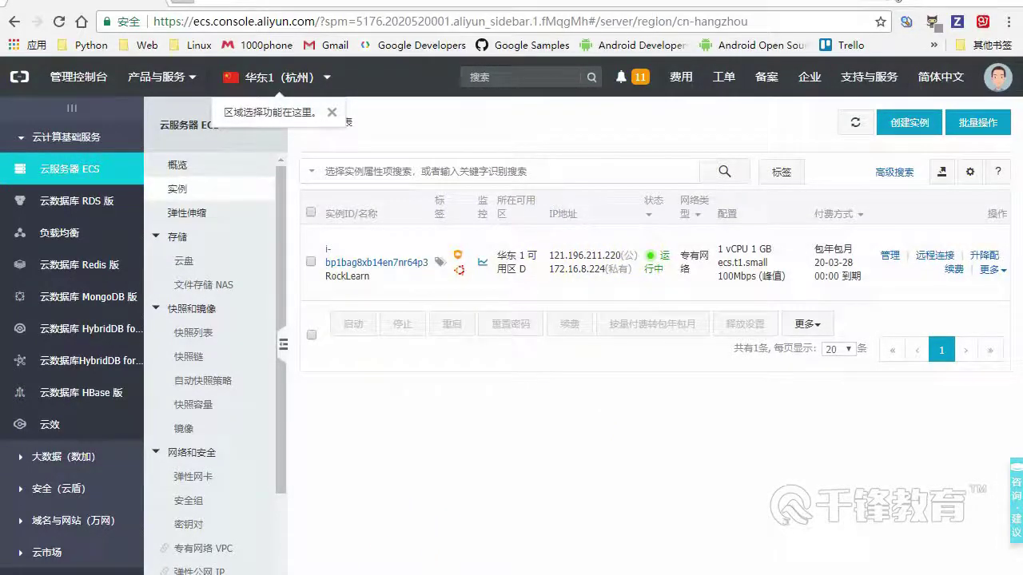
# Under user authentication, enter username root and the account password, then save the AliyunLearn session
pyautogui.hotkey('alt', 'Tab')
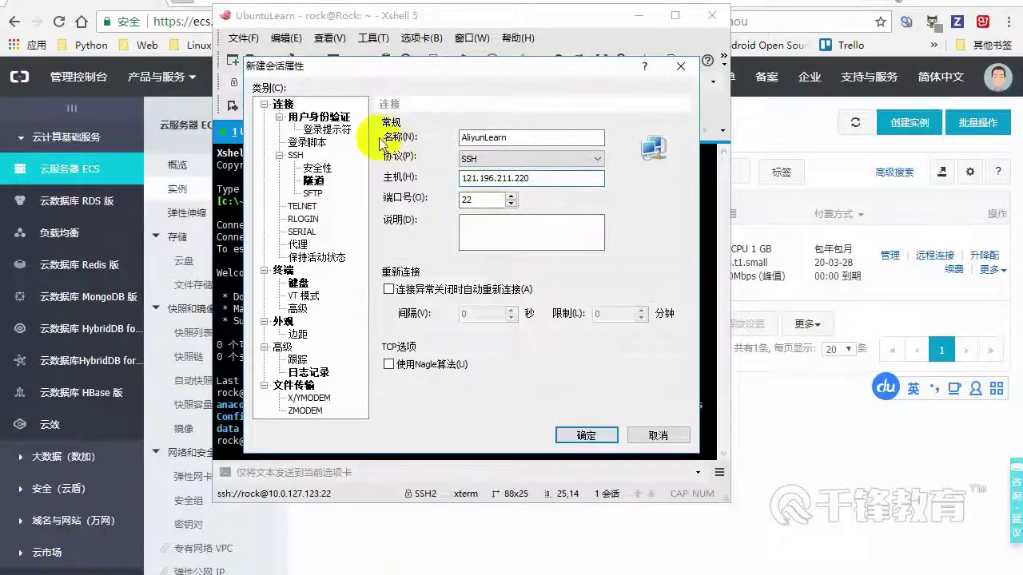
pyautogui.click(318, 117)
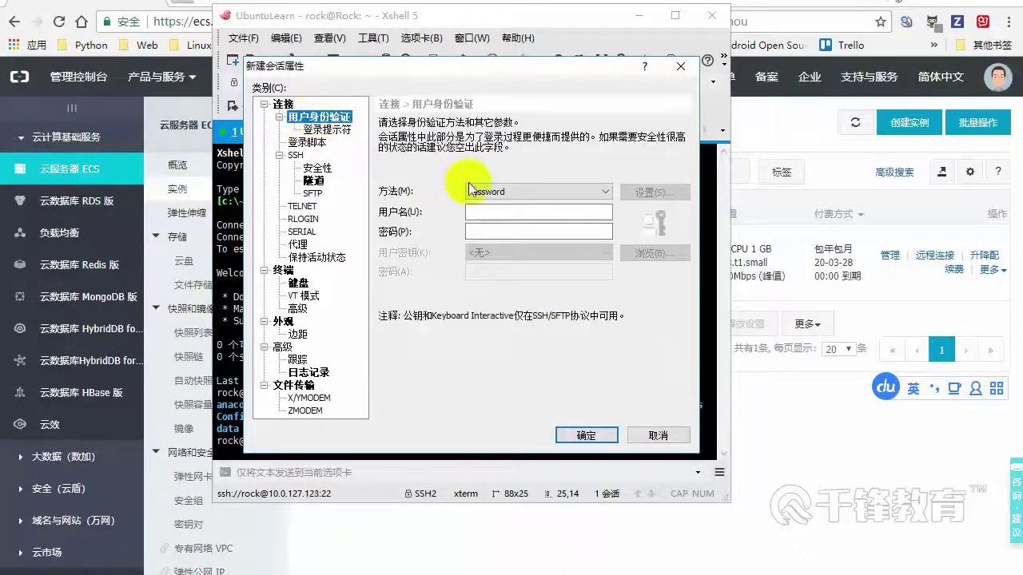
pyautogui.click(484, 212)
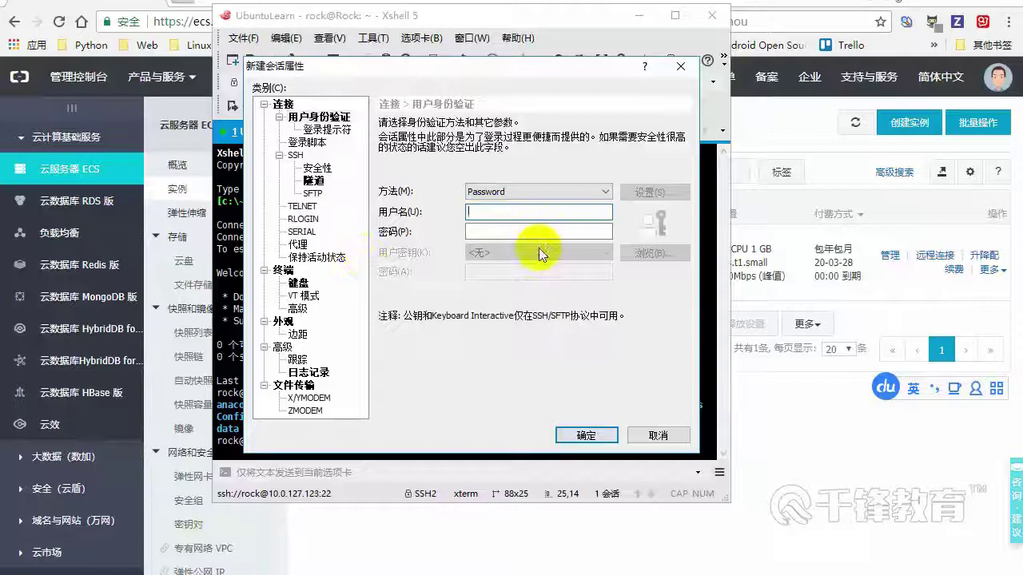
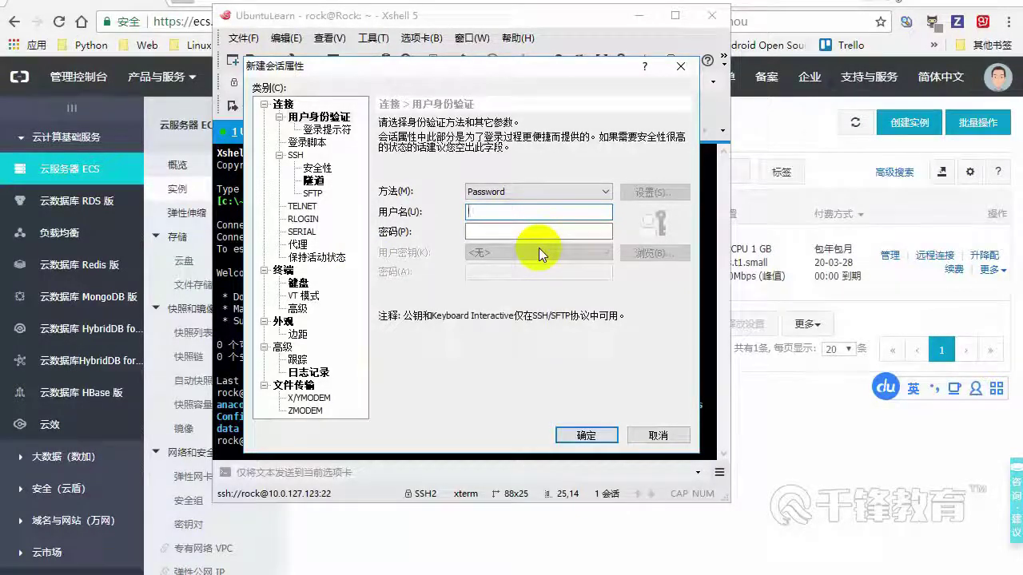
pyautogui.press('Tab')
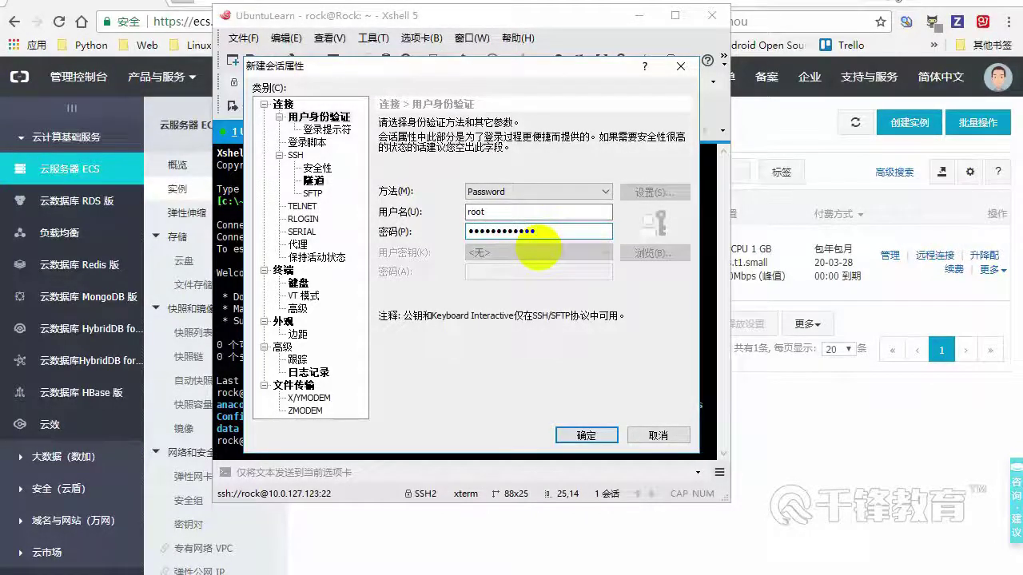
pyautogui.press('Return')
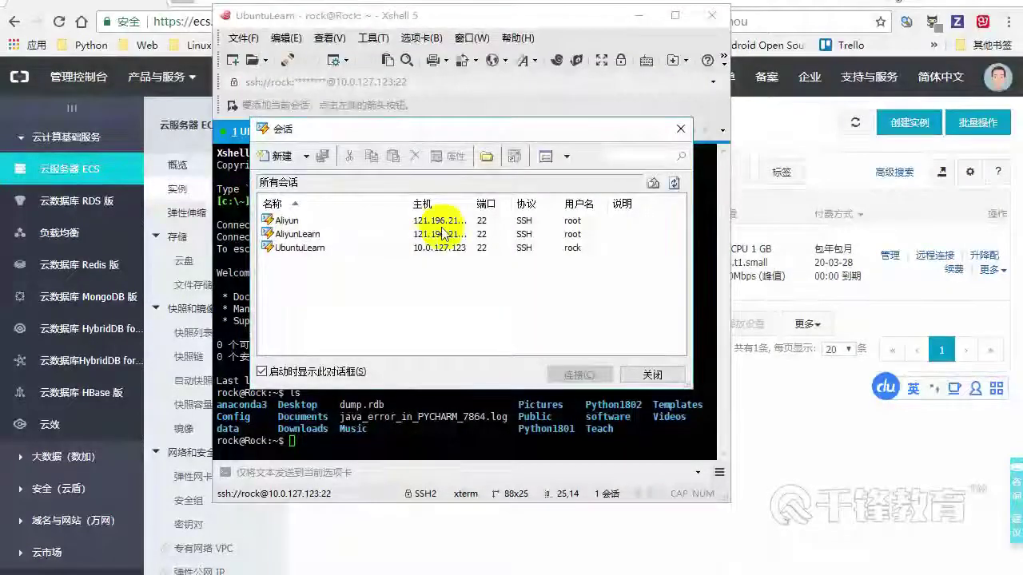
# Connect to the AliyunLearn server and run ls and pwd in the terminal
pyautogui.click(292, 236)
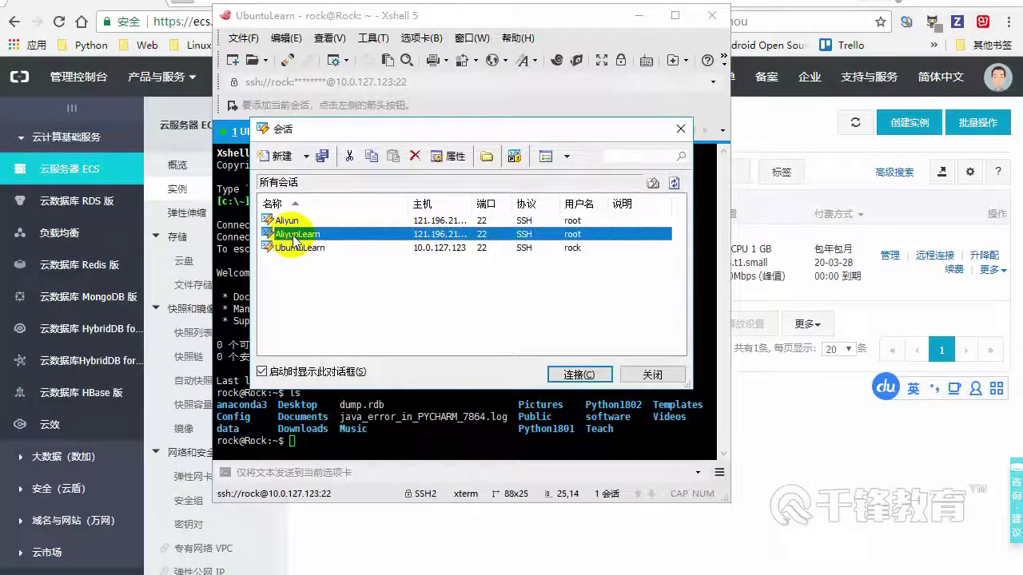
pyautogui.click(580, 374)
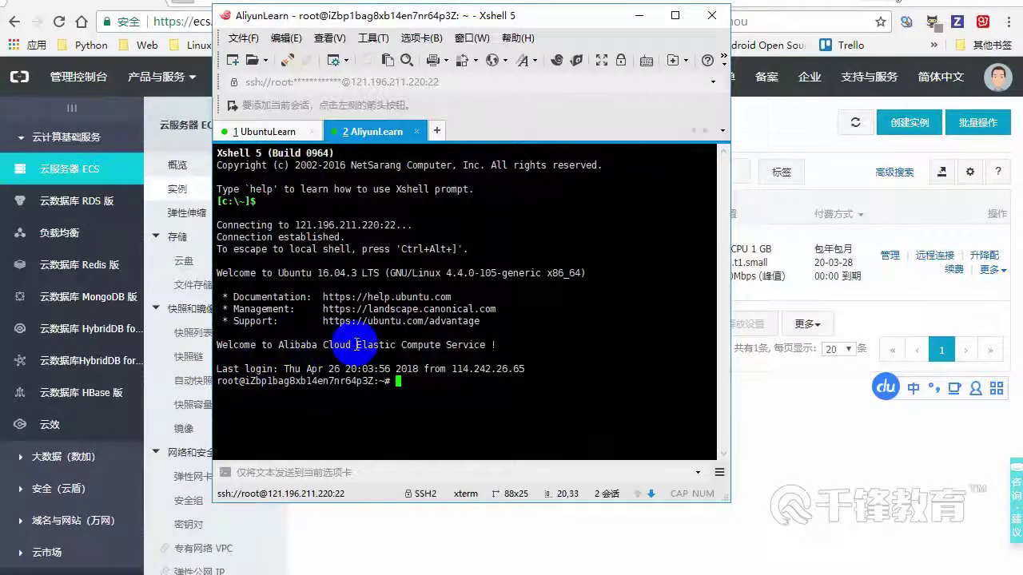
pyautogui.click(428, 380)
pyautogui.write('ls')
pyautogui.press('shift')
pyautogui.press('Return')
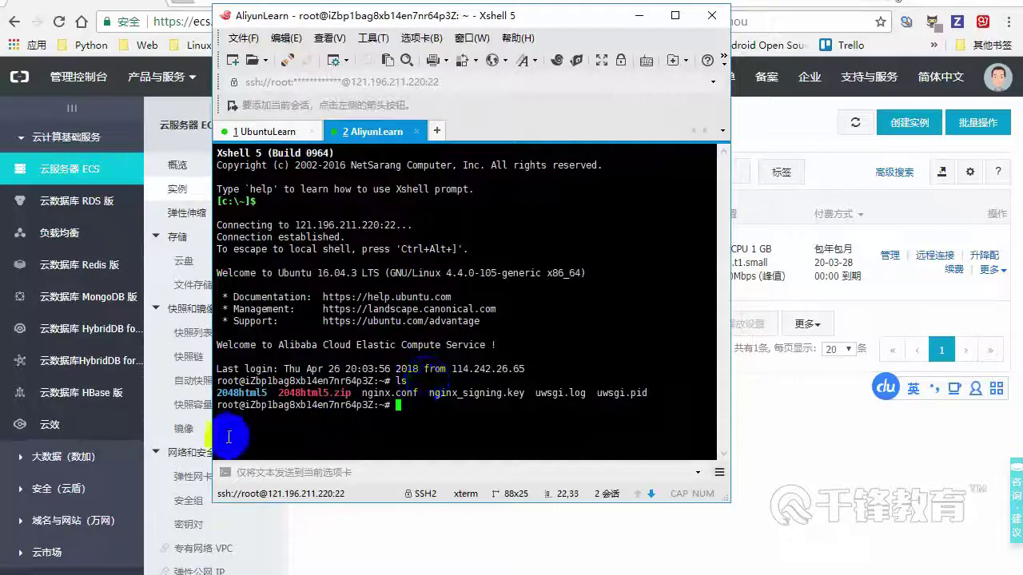
pyautogui.write('pwd')
pyautogui.press('Return')
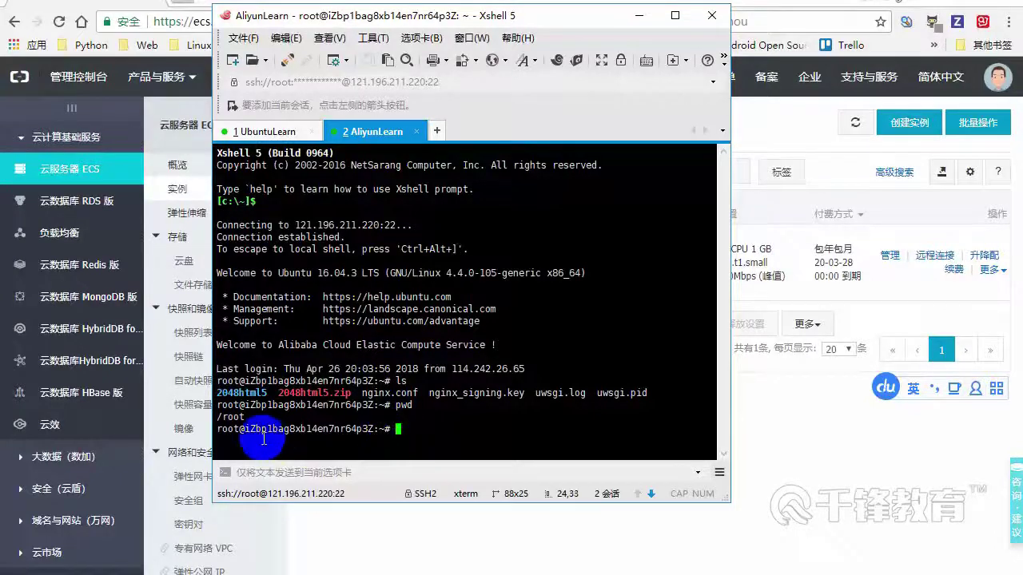
# Check the root prompt, switch to UbuntuLearn and back to AliyunLearn, then minimize Xshell
pyautogui.moveTo(238, 430); pyautogui.dragTo(224, 432)
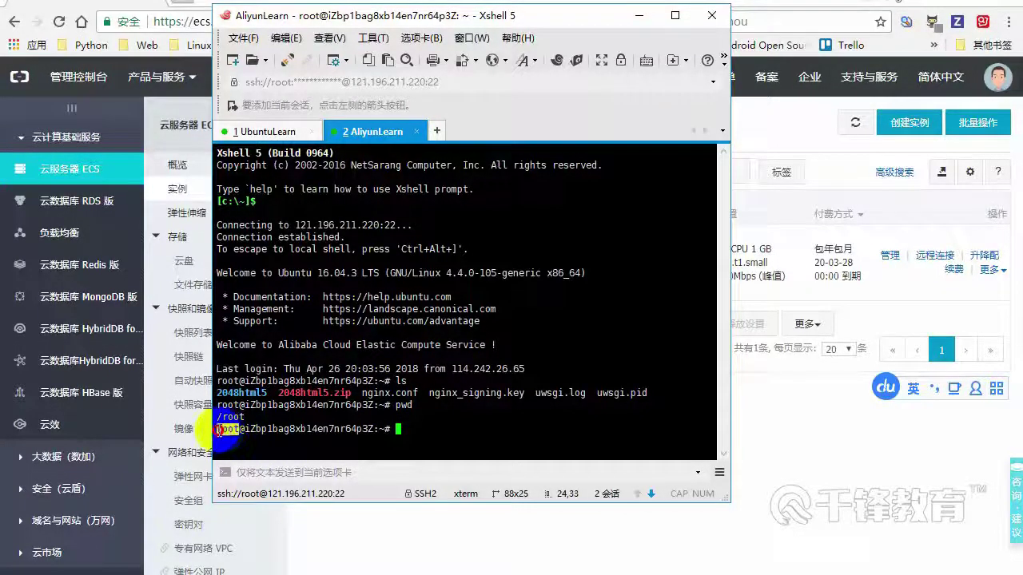
pyautogui.click(225, 429)
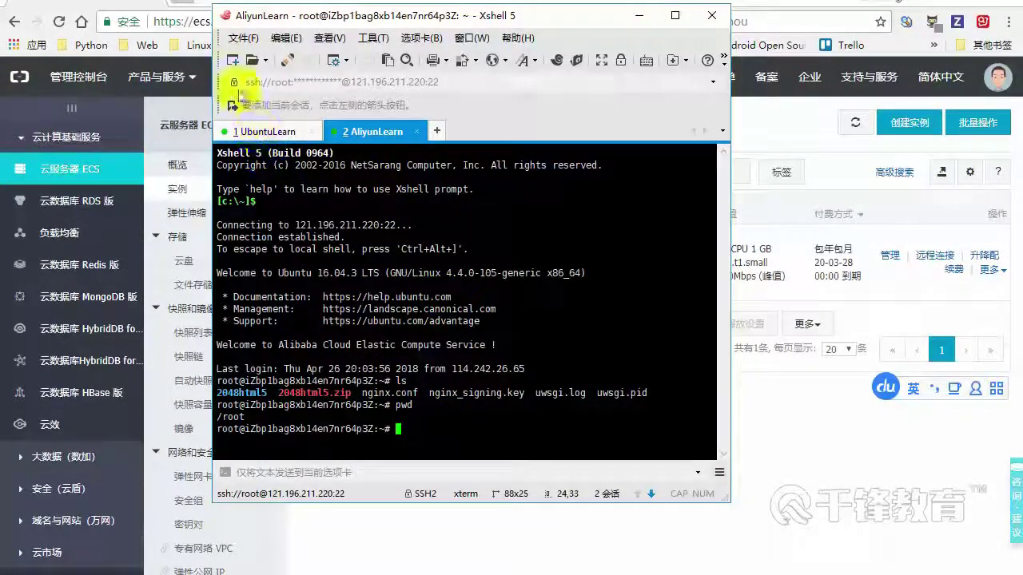
pyautogui.click(269, 132)
pyautogui.click(376, 132)
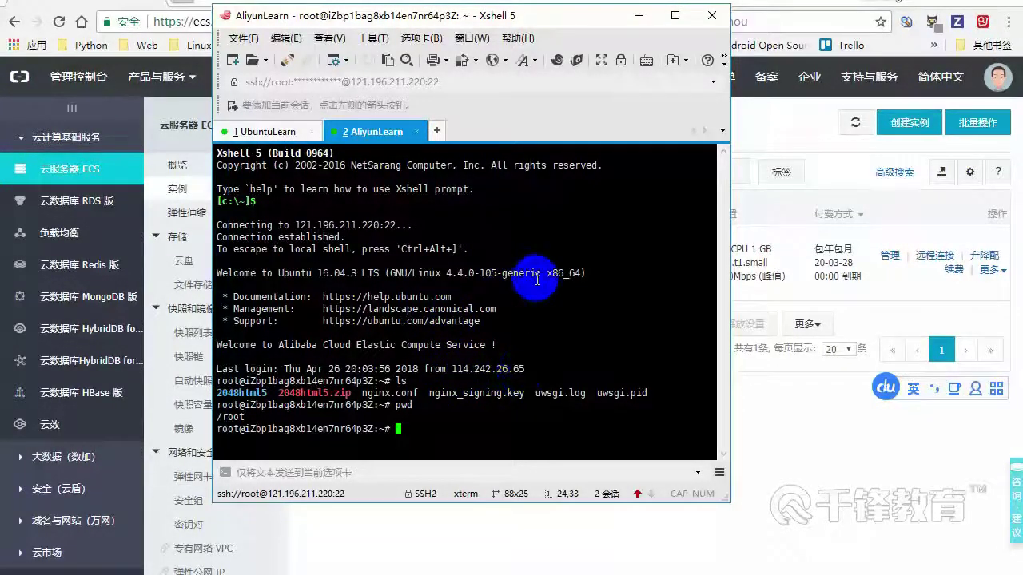
pyautogui.click(640, 18)
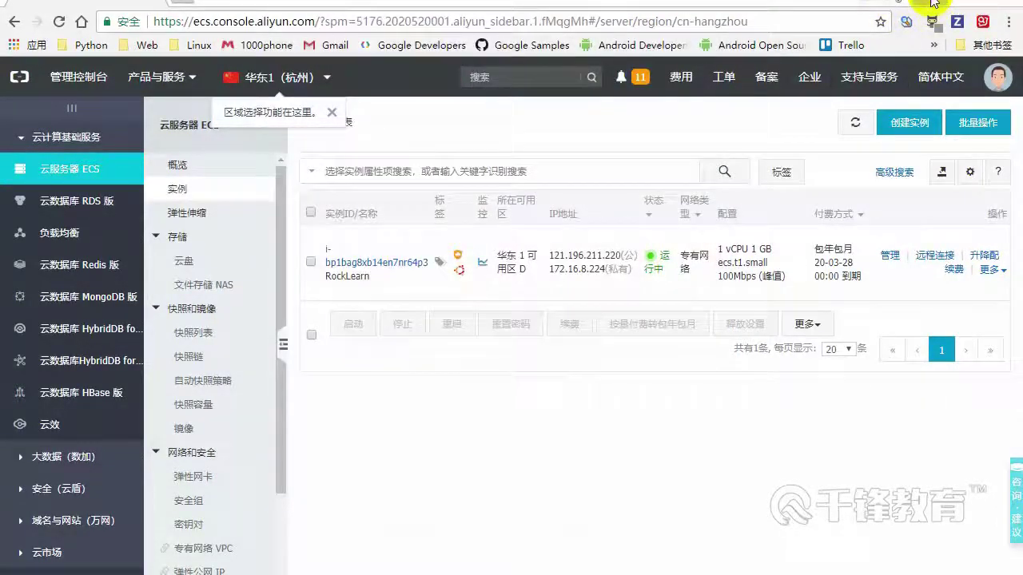
# Minimize the Chrome console and the Typora notes window to reveal the desktop
pyautogui.click(934, 4)
pyautogui.click(931, 9)
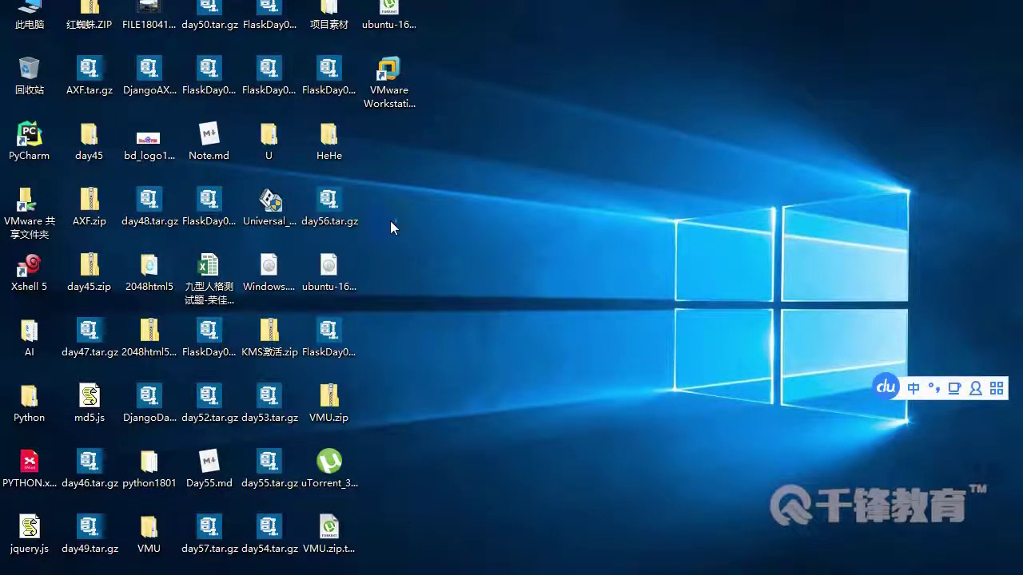
# Launch Universal USB Installer from the desktop and accept its licence
pyautogui.click(272, 206)
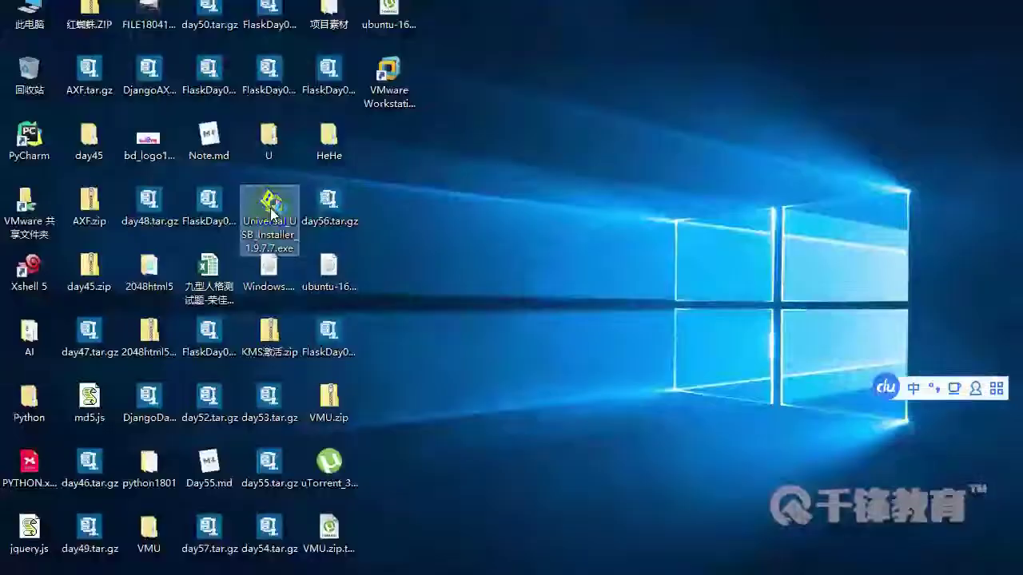
pyautogui.doubleClick(272, 212)
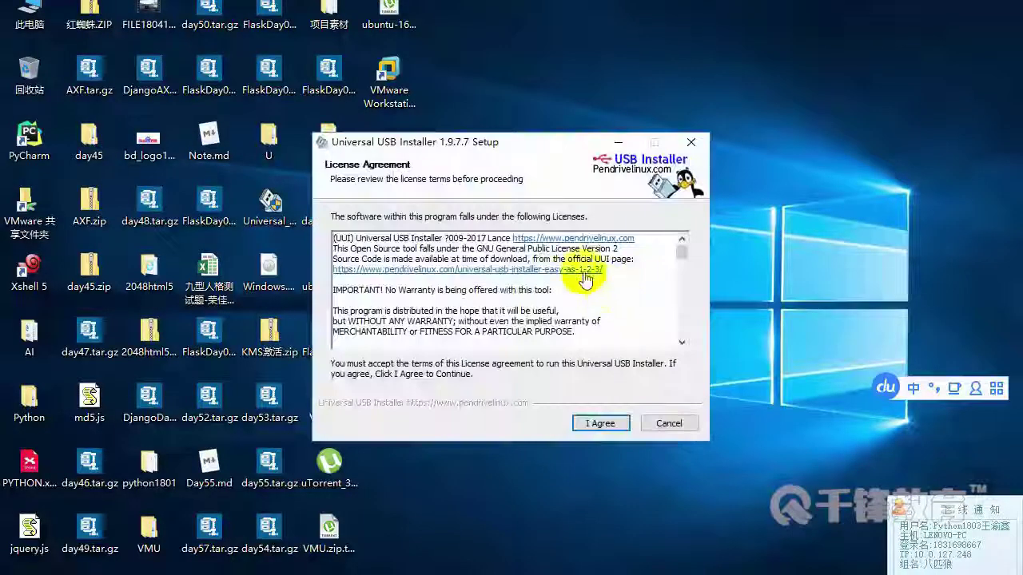
pyautogui.click(606, 424)
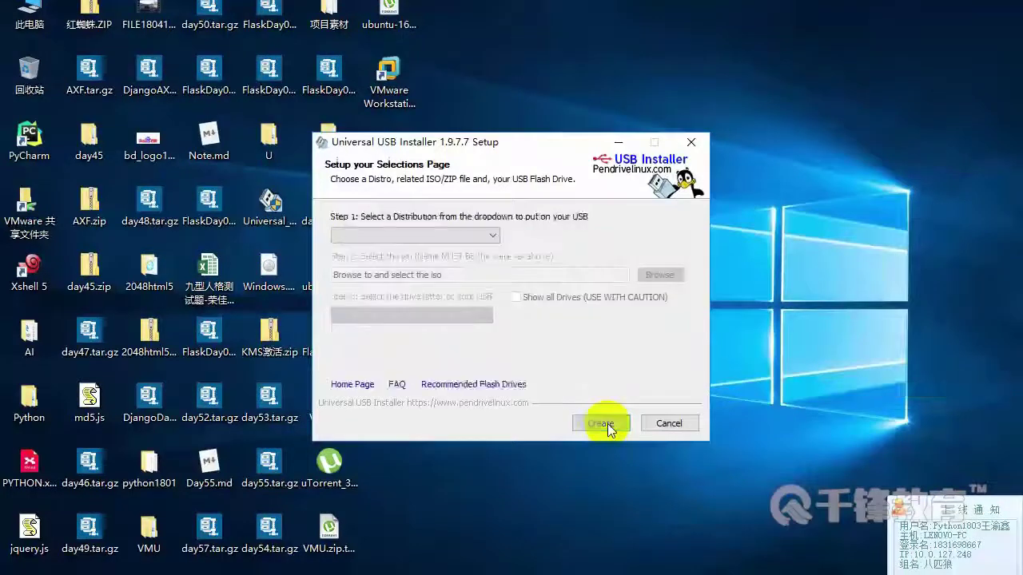
# Select Ubuntu as the distribution and ubuntu-16.04.3-desktop-amd64.iso as the image
pyautogui.click(372, 235)
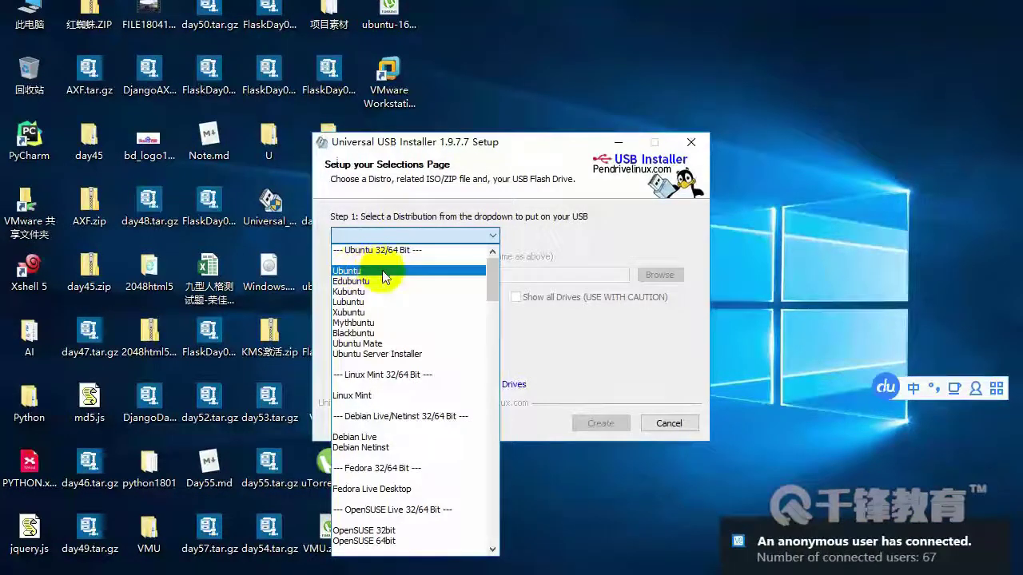
pyautogui.click(385, 273)
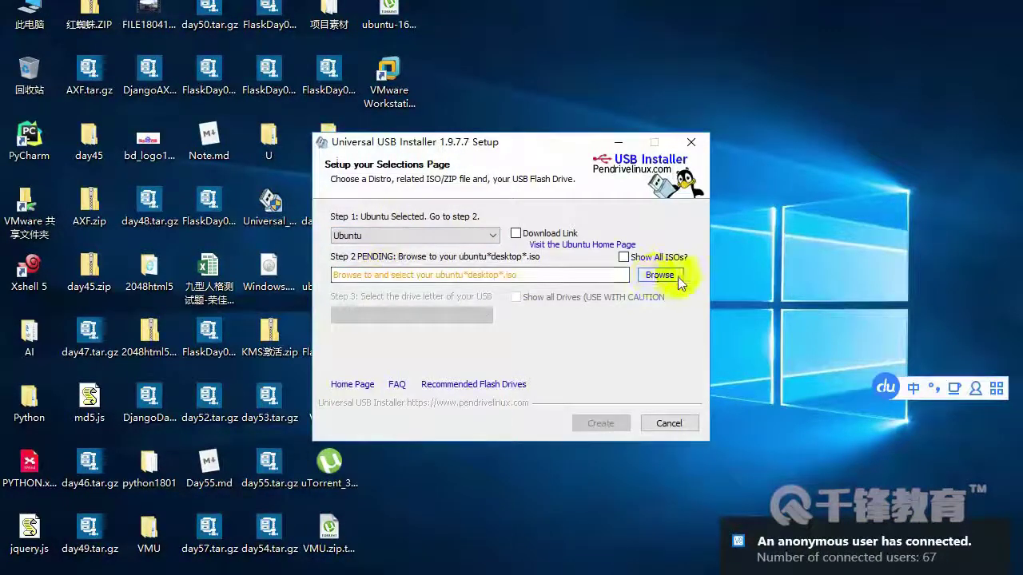
pyautogui.click(656, 277)
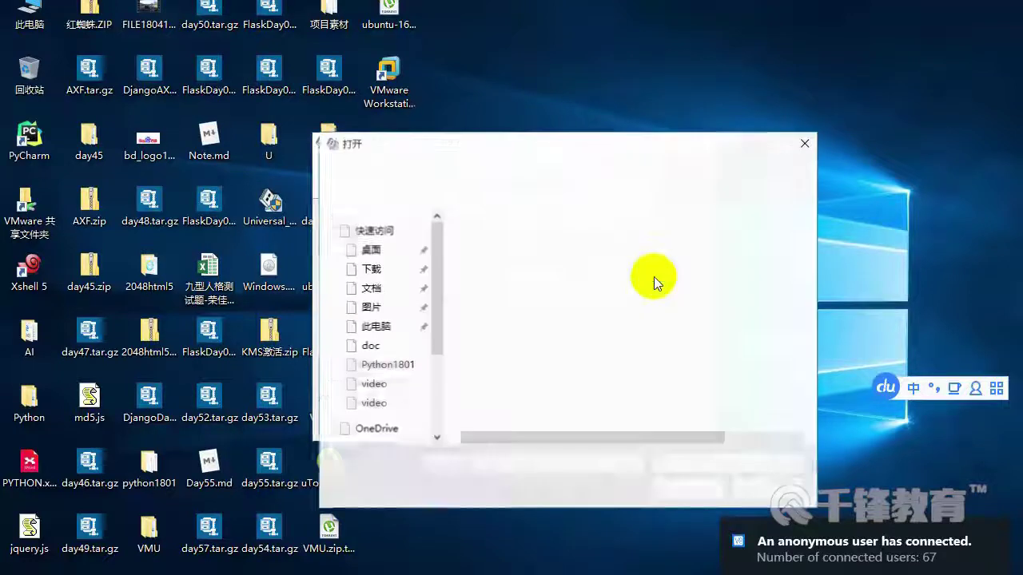
pyautogui.click(526, 395)
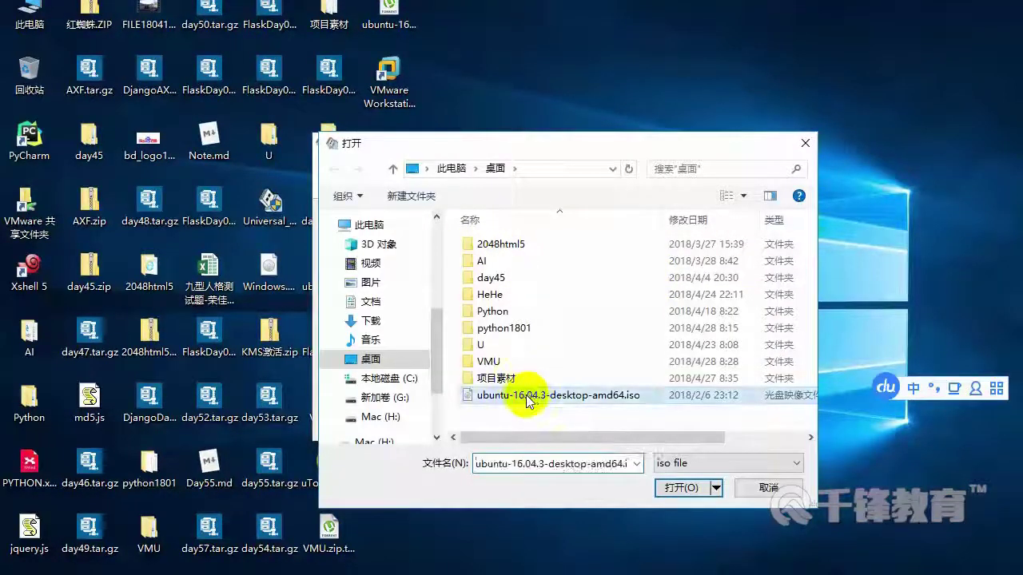
pyautogui.click(675, 484)
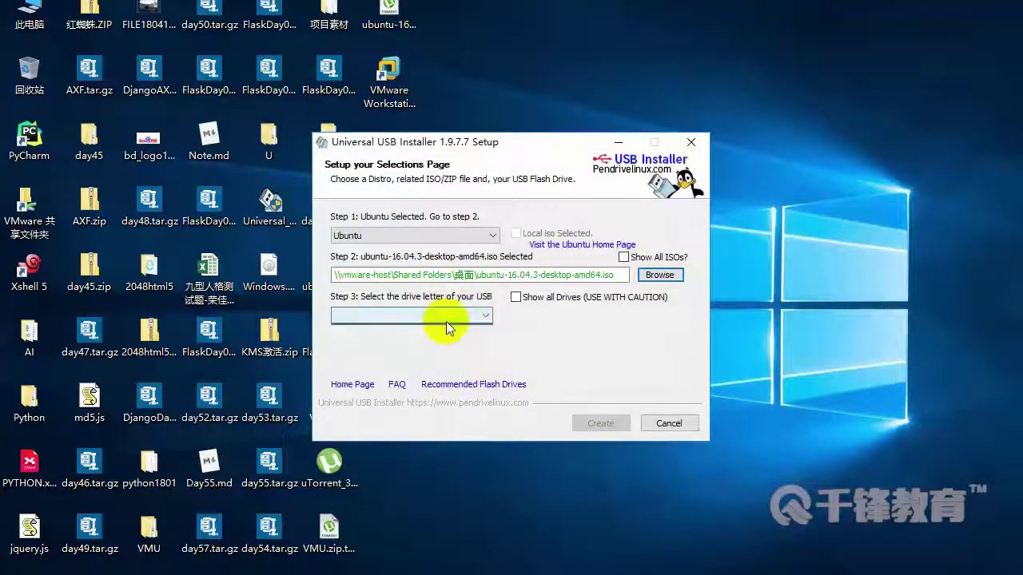
pyautogui.click(446, 321)
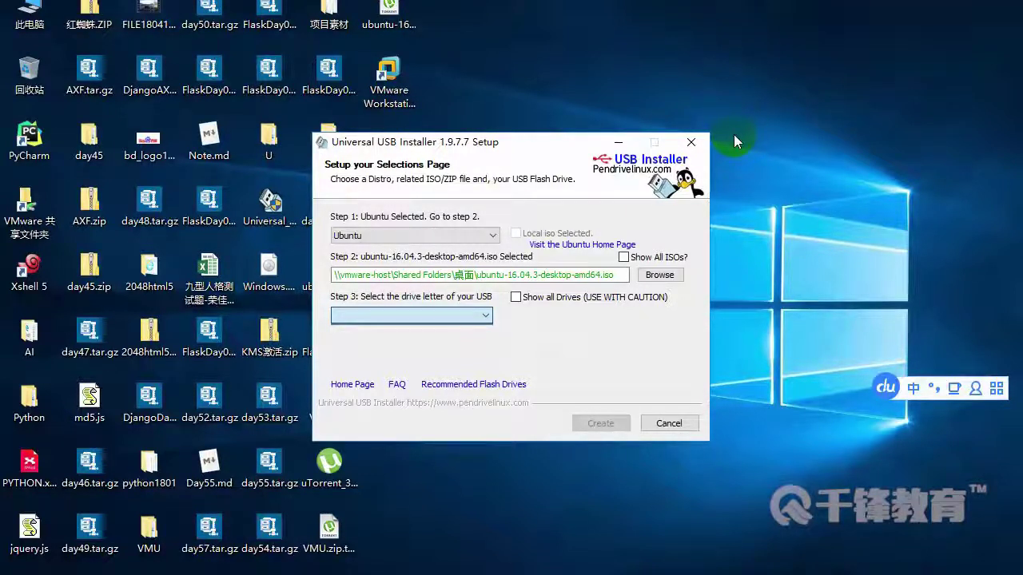
# Close the USB installer and open G:\SoftWare in File Explorer
pyautogui.click(692, 145)
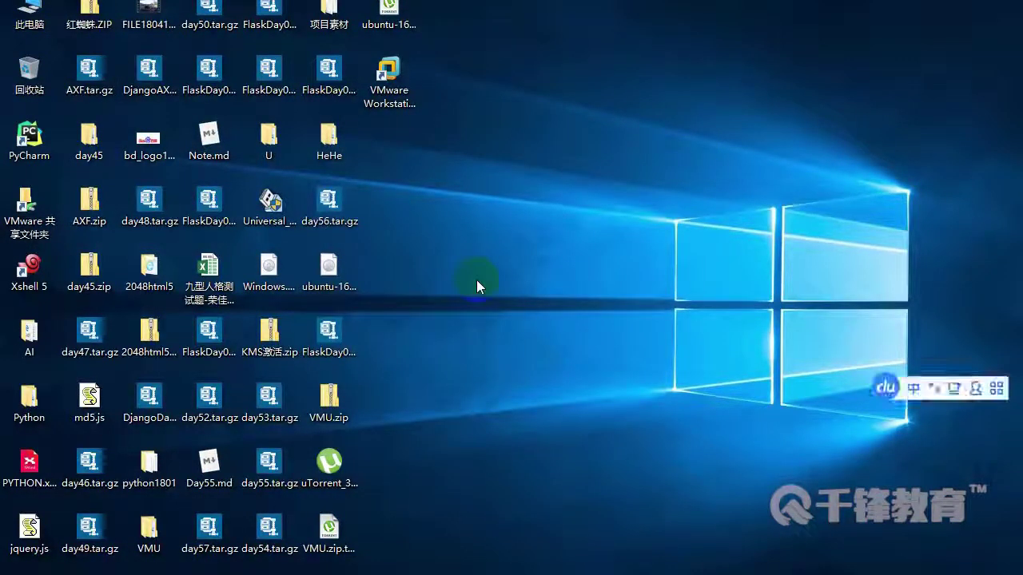
pyautogui.press('super+e')
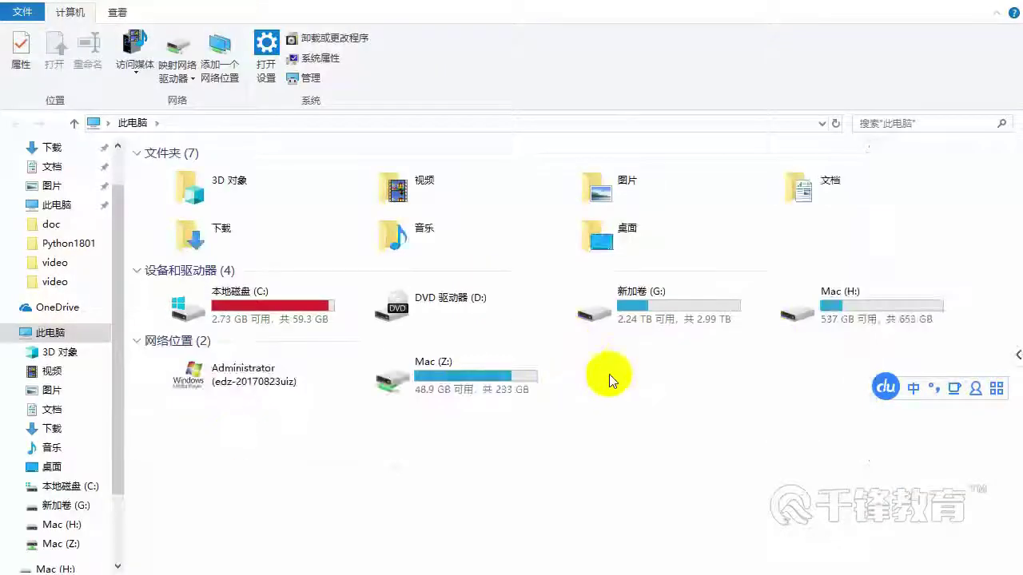
pyautogui.doubleClick(672, 308)
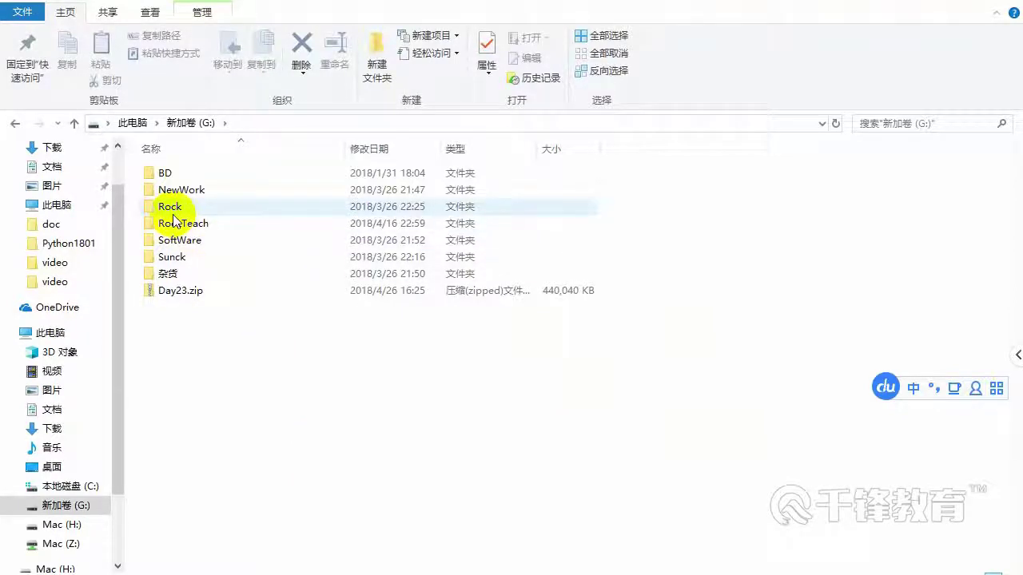
pyautogui.doubleClick(185, 240)
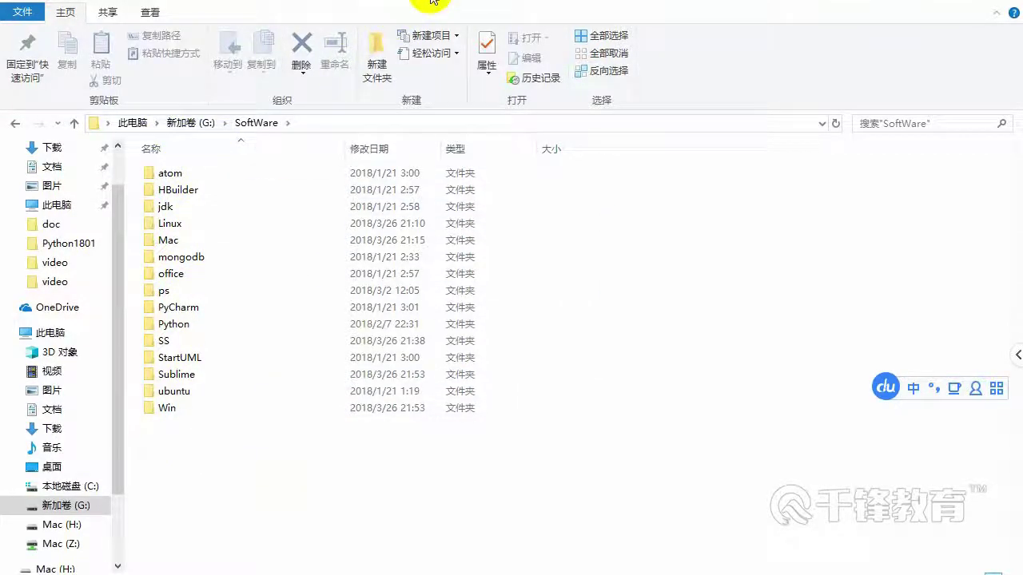
# Drag the SoftWare window's title bar down to restore it from maximized
pyautogui.moveTo(450, 5); pyautogui.dragTo(477, 53)
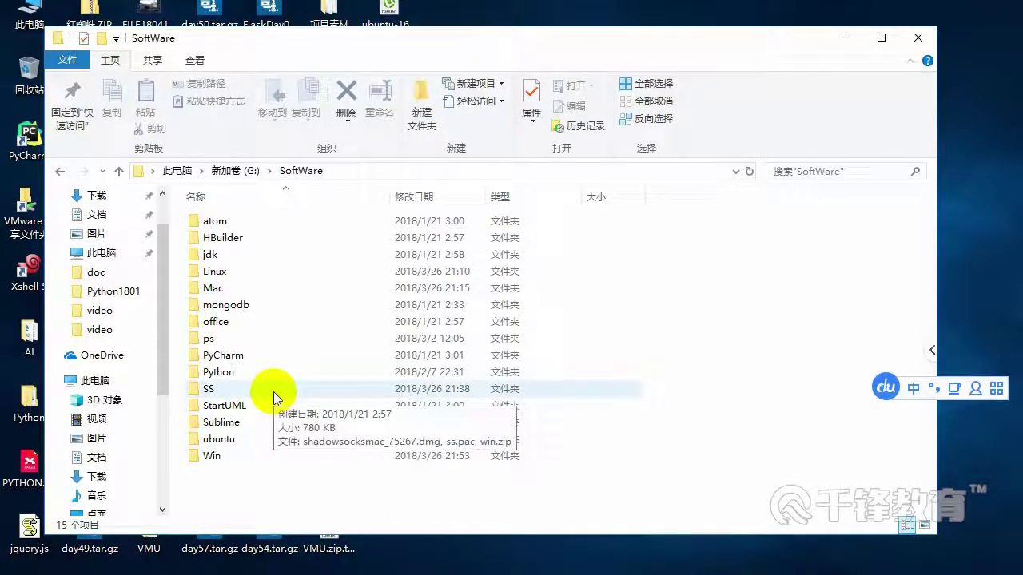
# Open G:\SoftWare\Win\xShell and select the xShell.zip archive
pyautogui.click(221, 456)
pyautogui.doubleClick(220, 454)
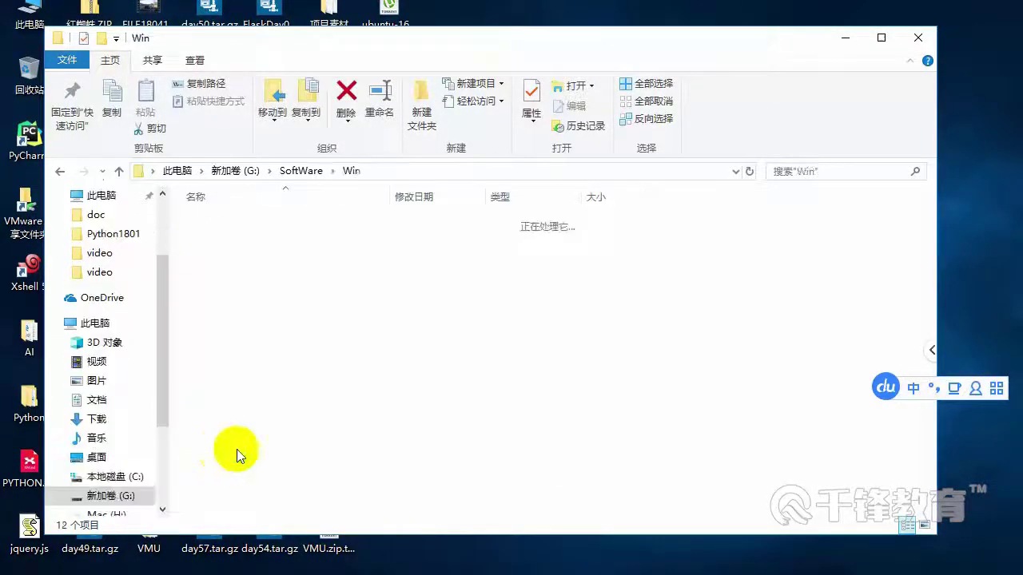
pyautogui.click(217, 324)
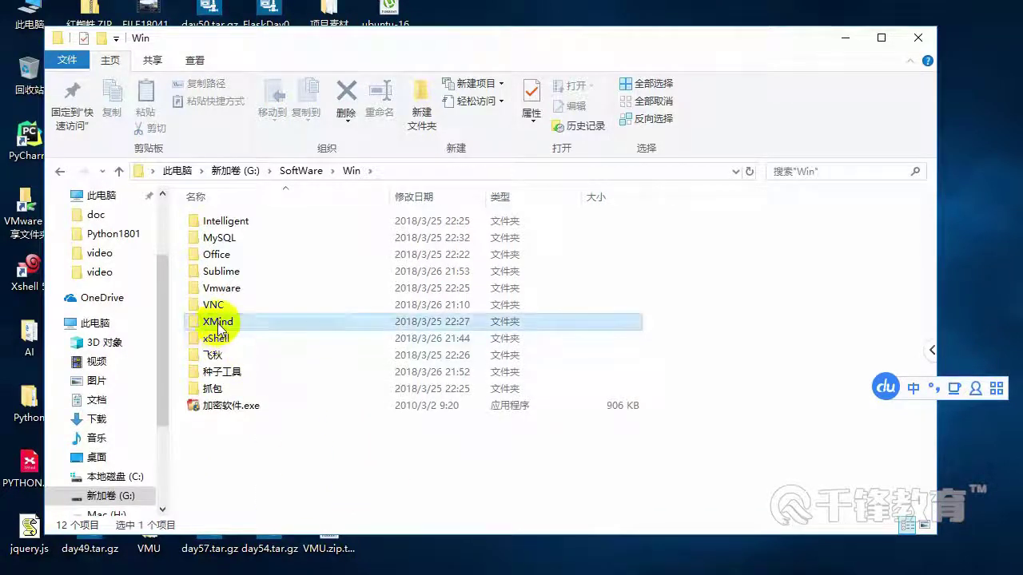
pyautogui.rightClick(217, 326)
pyautogui.click(188, 321)
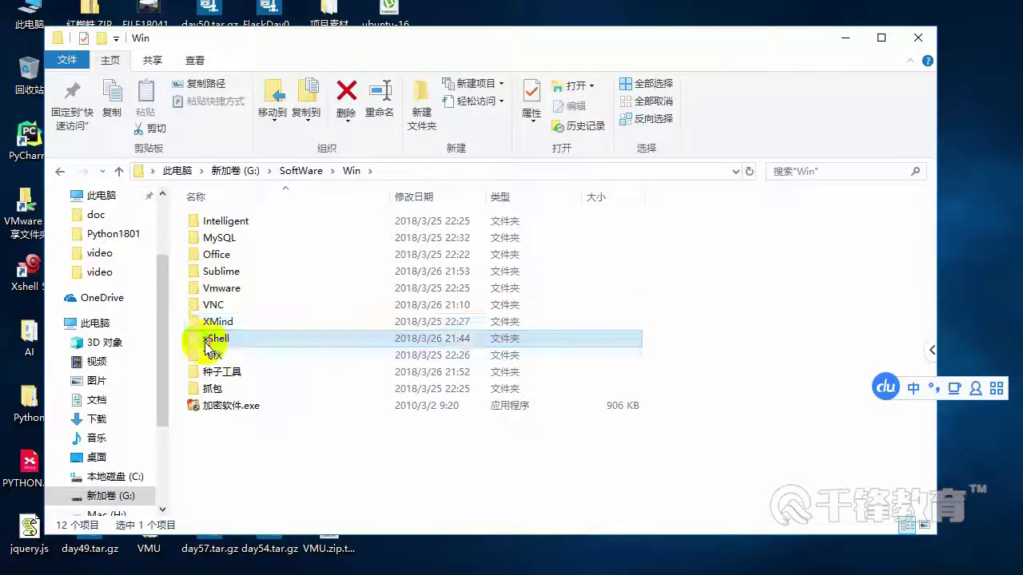
pyautogui.doubleClick(204, 342)
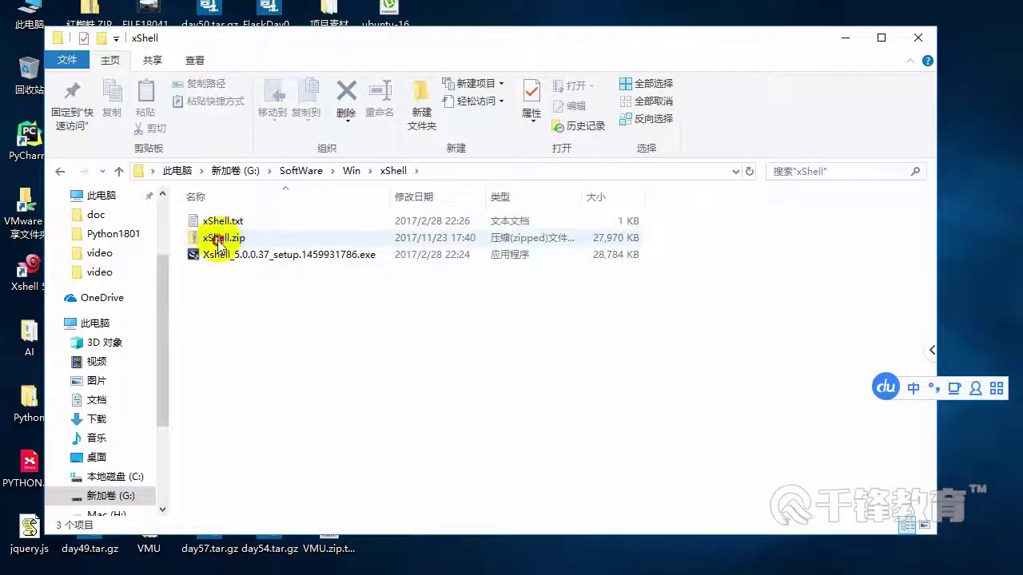
pyautogui.click(219, 245)
pyautogui.click(212, 255)
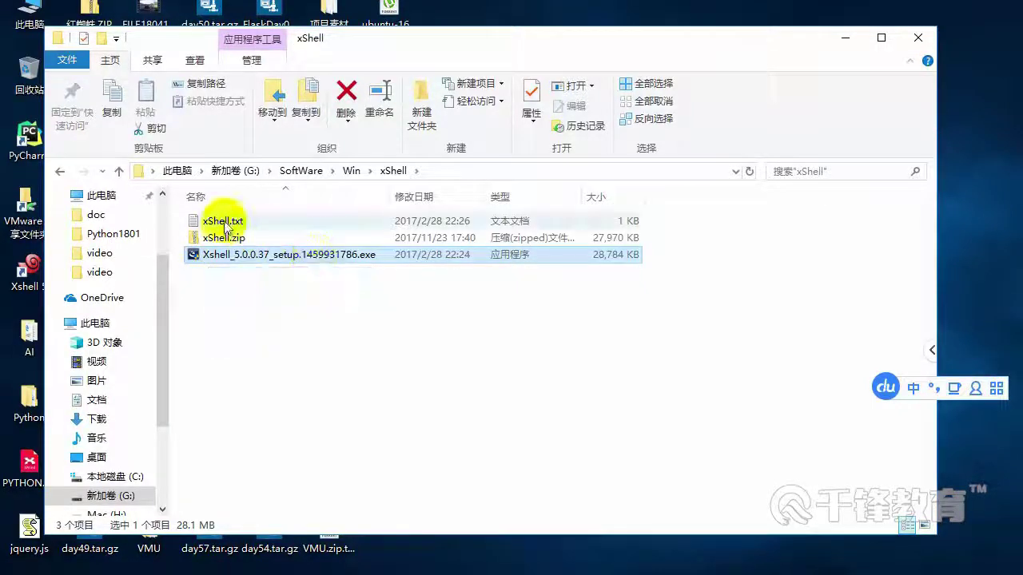
pyautogui.click(217, 223)
pyautogui.click(214, 240)
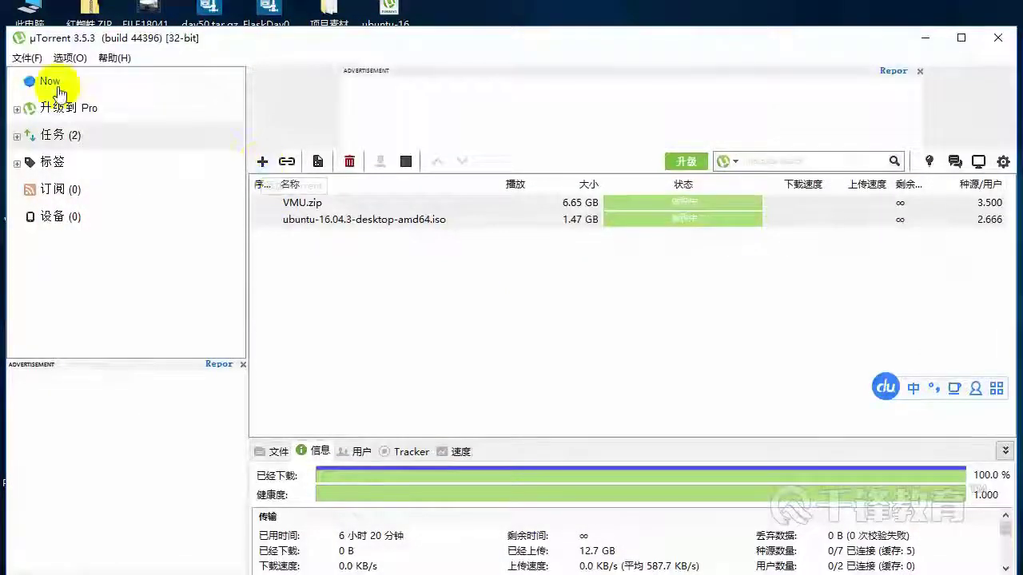
# Start a new torrent in µTorrent with G:\SoftWare\Win\xShell\xShell.zip as the source file
pyautogui.click(26, 57)
pyautogui.click(80, 169)
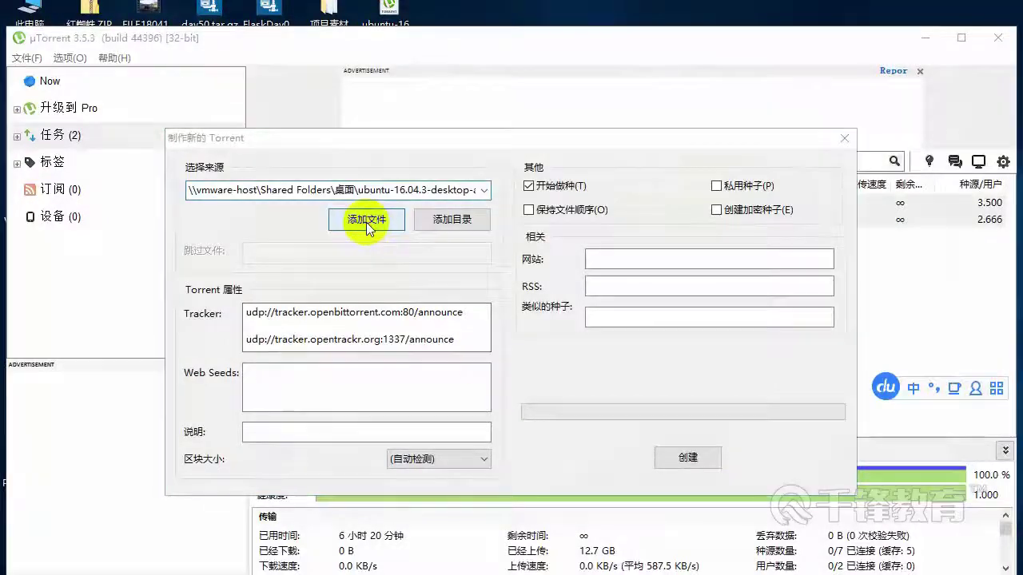
pyautogui.click(368, 223)
pyautogui.scroll(-8, 408, 294)
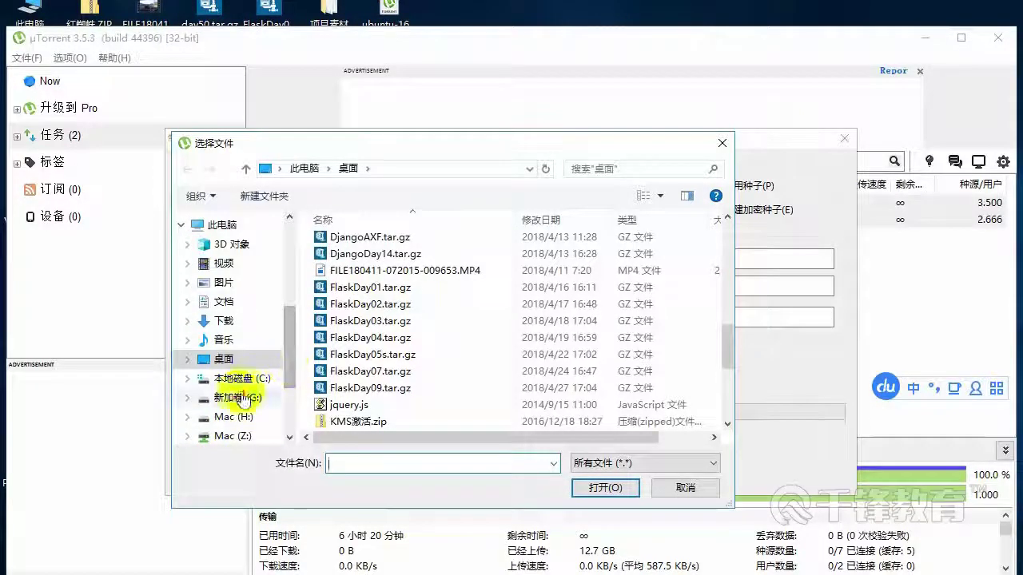
pyautogui.click(239, 398)
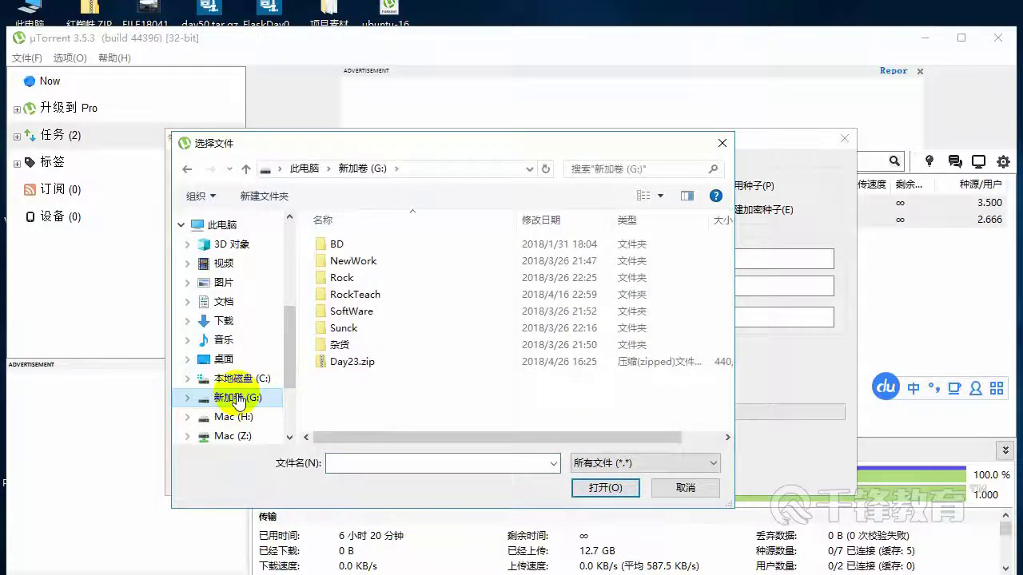
pyautogui.doubleClick(345, 311)
pyautogui.scroll(-2, 382, 285)
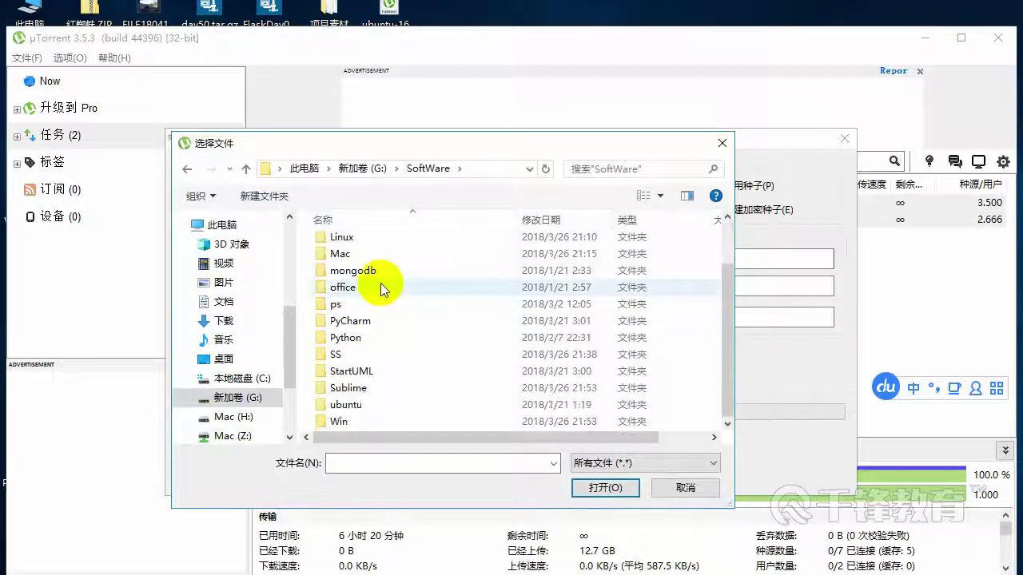
pyautogui.click(339, 423)
pyautogui.doubleClick(342, 422)
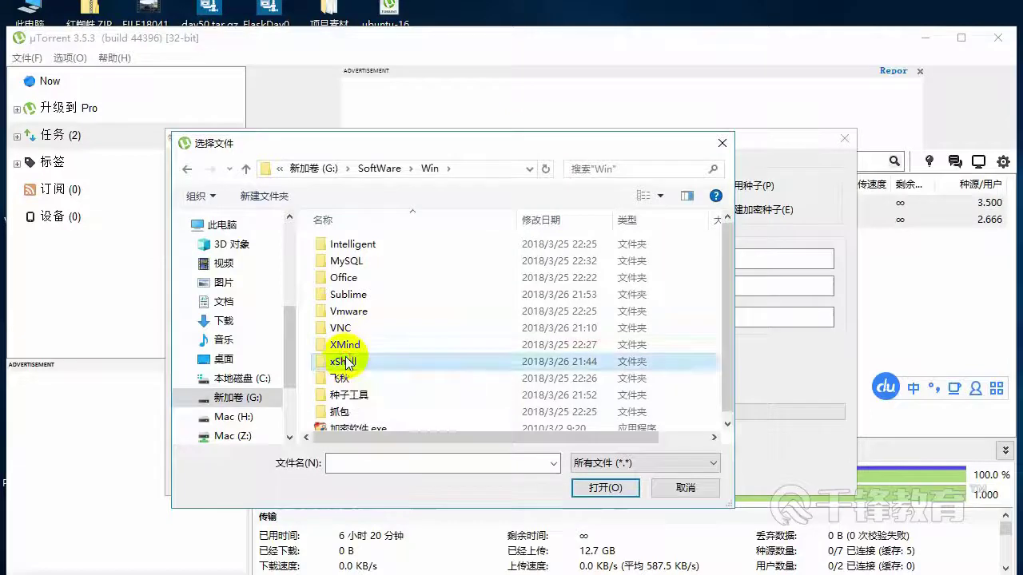
pyautogui.doubleClick(342, 359)
pyautogui.click(340, 261)
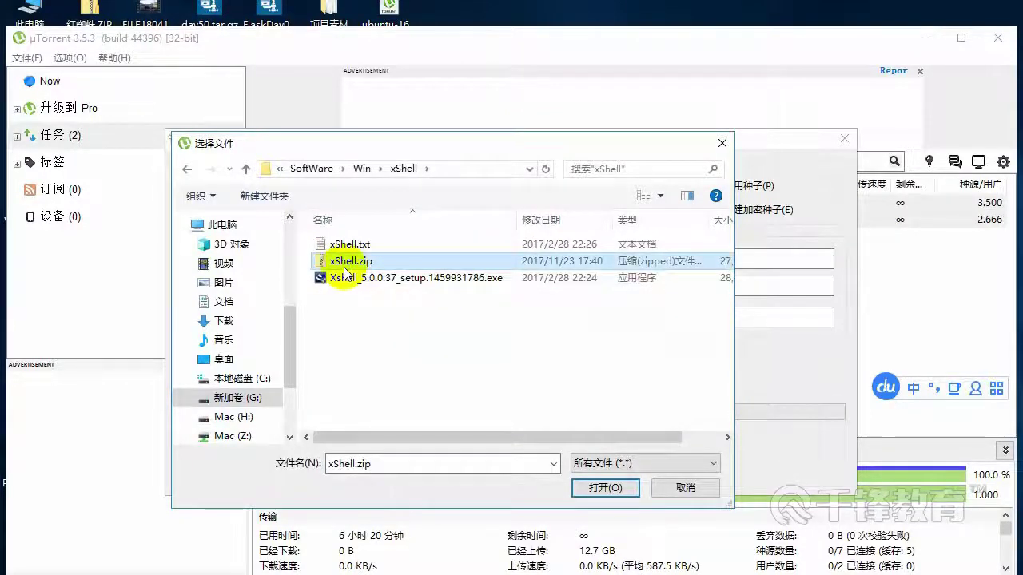
pyautogui.click(591, 489)
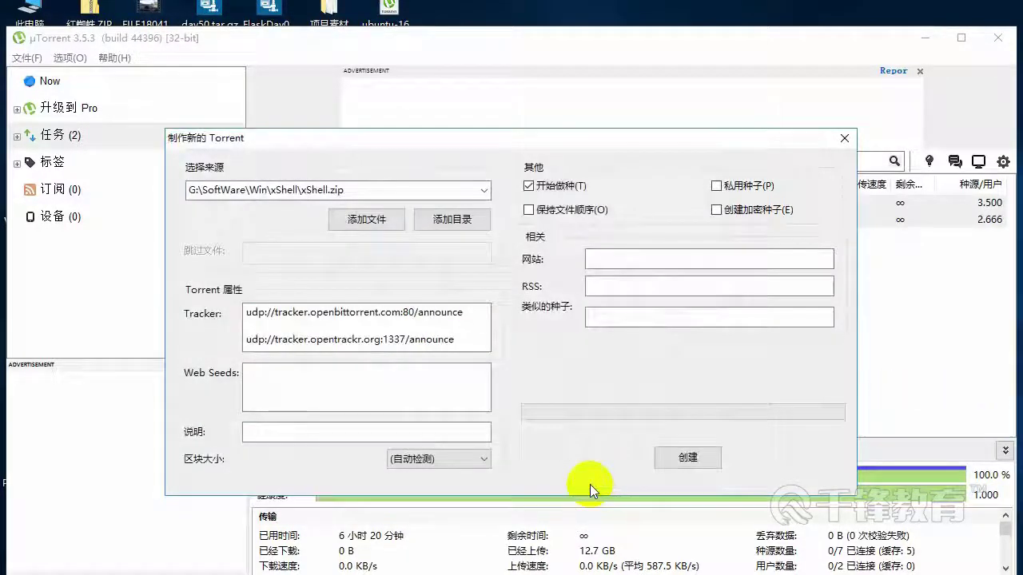
# Create and save xShell.zip.torrent in the xShell folder, then close the dialog and minimize µTorrent
pyautogui.click(683, 462)
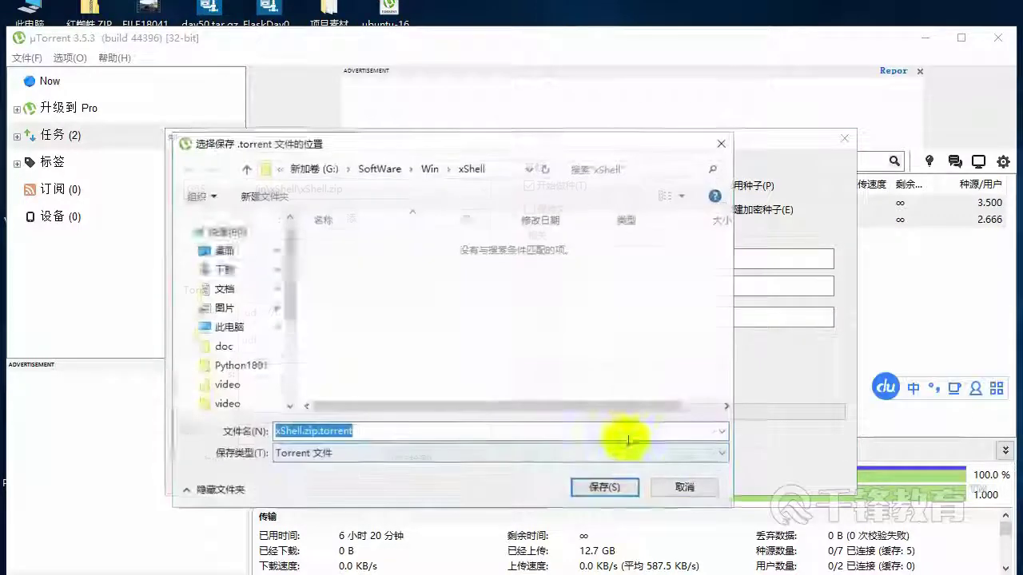
pyautogui.click(601, 489)
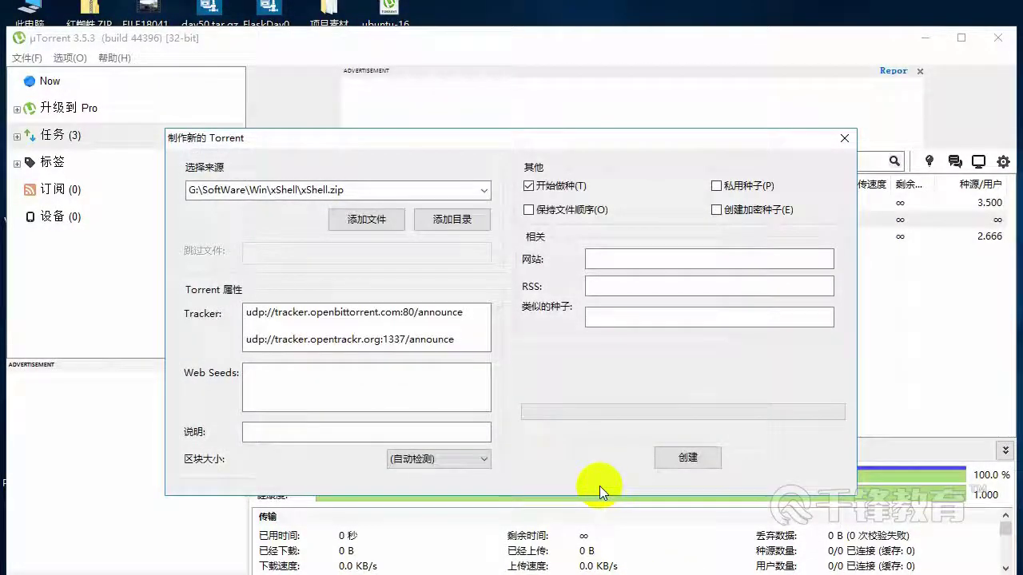
pyautogui.click(847, 138)
pyautogui.click(924, 40)
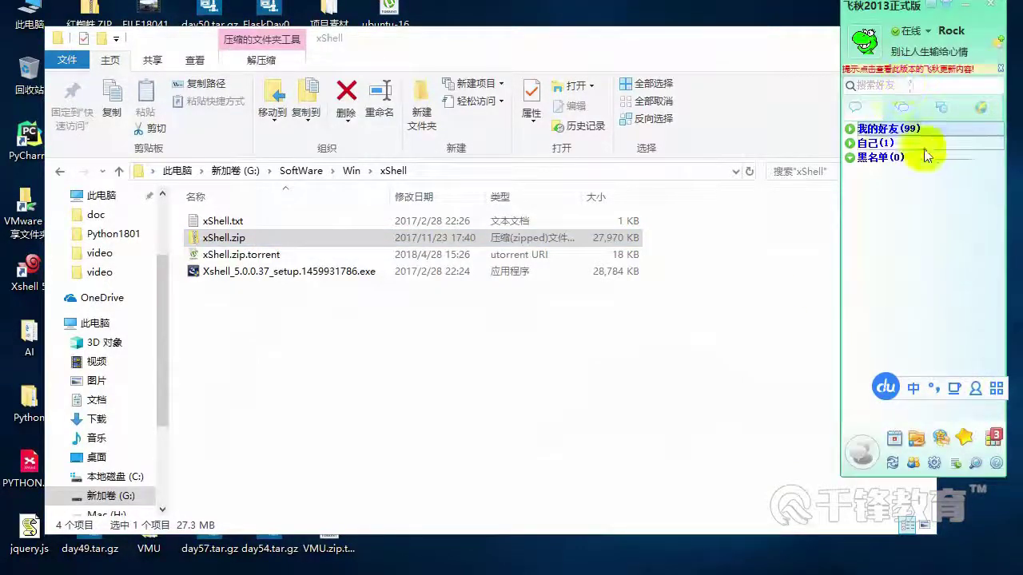
# Send xShell.zip.torrent to all 我的好友 contacts via a multi-person chat, then close Feiqiu and Explorer
pyautogui.click(872, 136)
pyautogui.rightClick(869, 133)
pyautogui.click(885, 146)
pyautogui.click(304, 256)
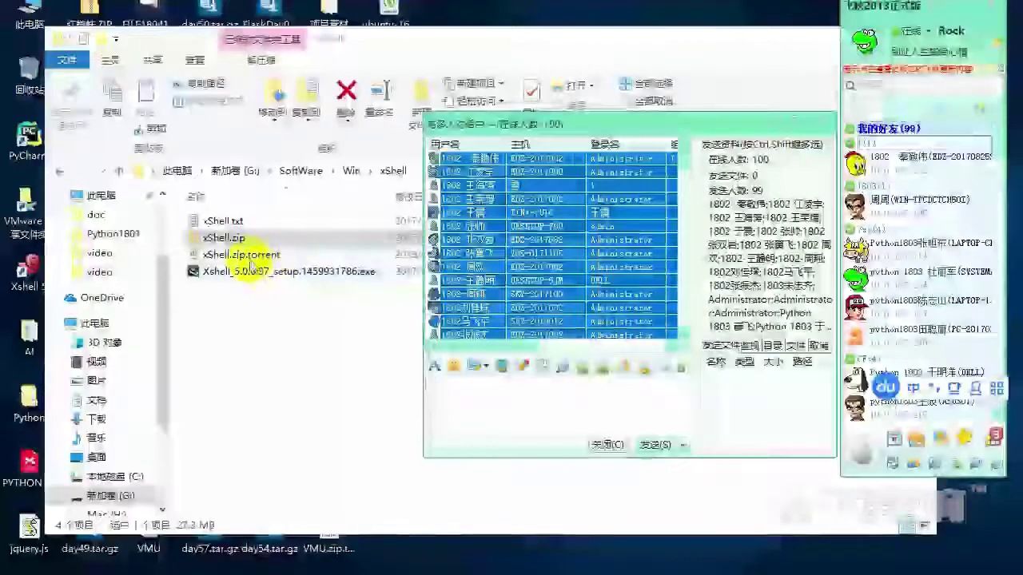
pyautogui.moveTo(304, 256); pyautogui.dragTo(459, 395)
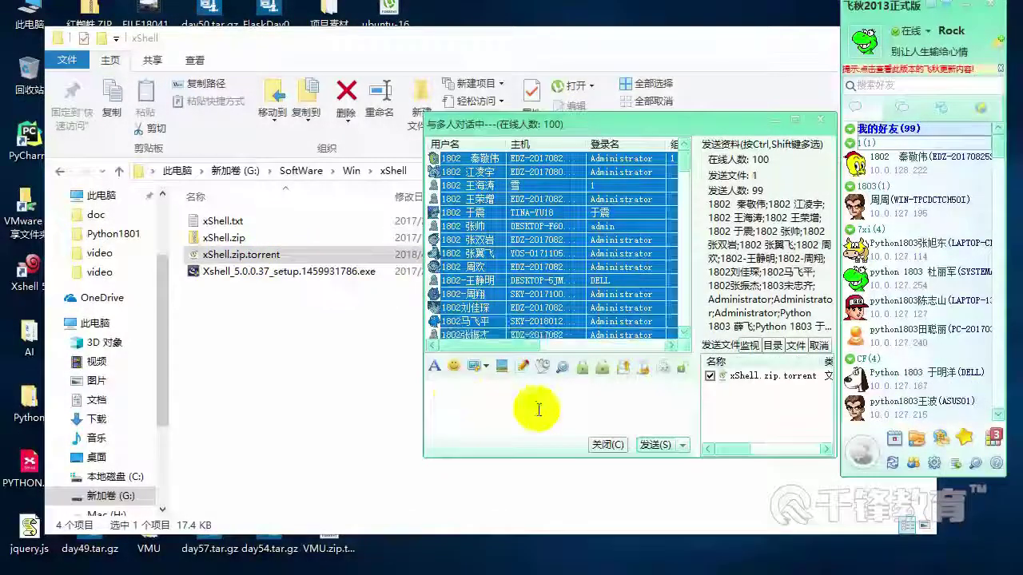
pyautogui.click(656, 445)
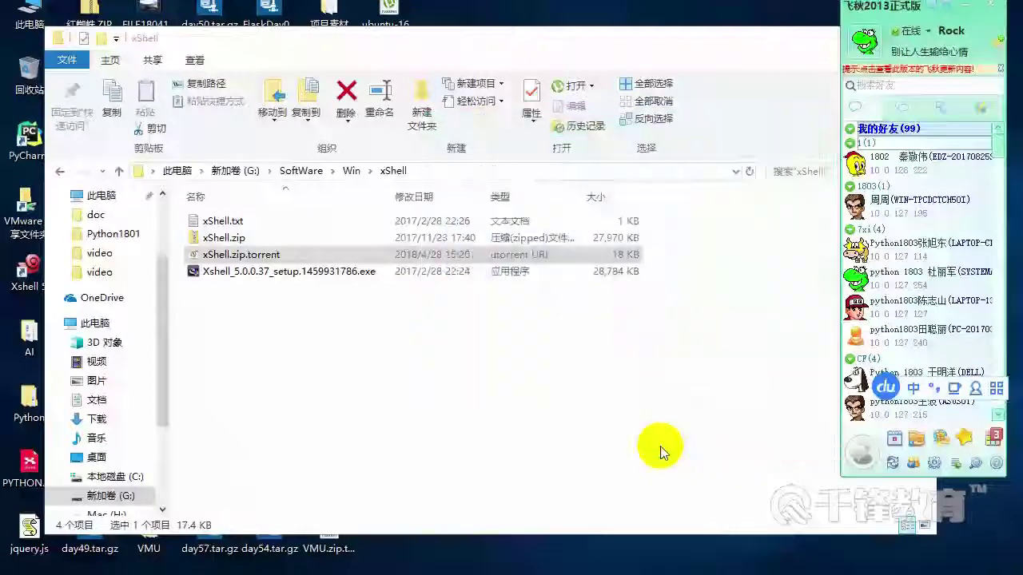
pyautogui.click(992, 5)
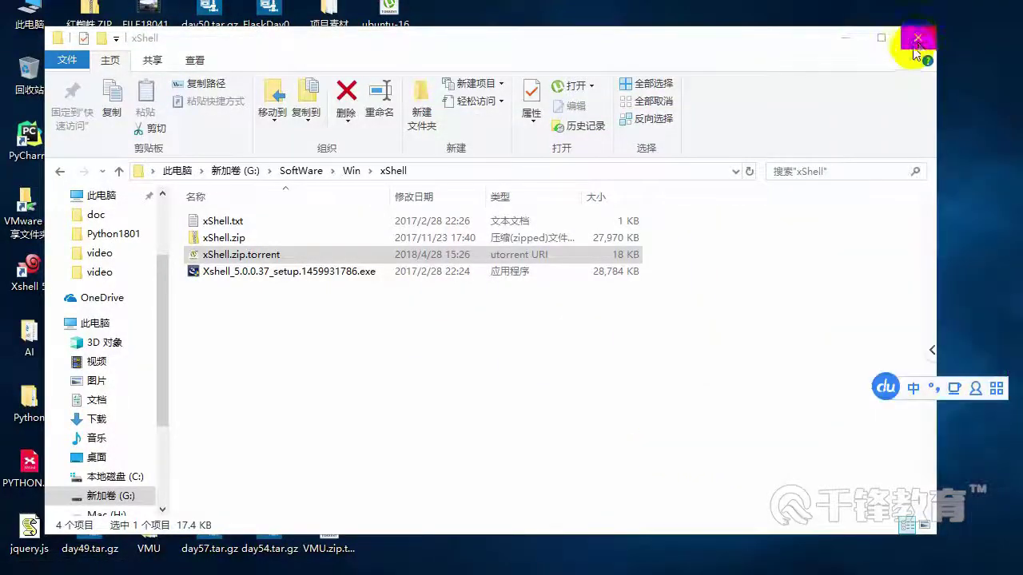
pyautogui.click(418, 559)
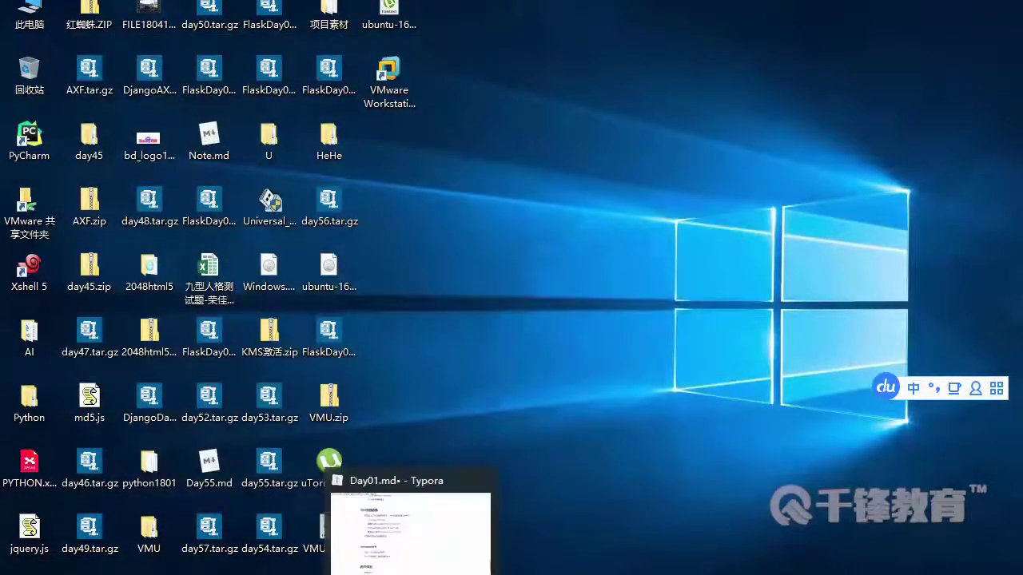
# Back in Typora, cancel the 提示 retry notice and add an empty item 3 under homework
pyautogui.hotkey('alt', 'Tab')
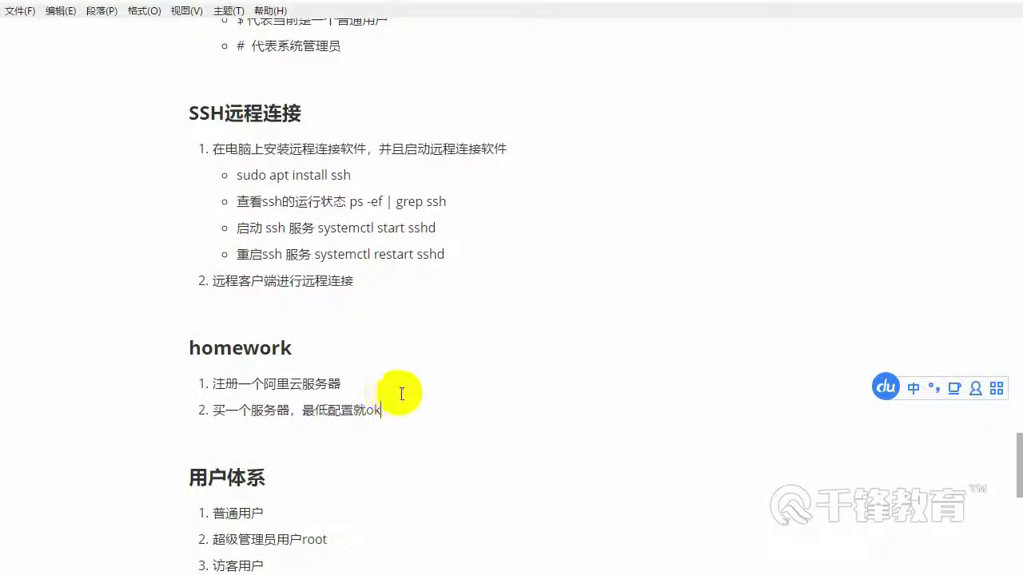
pyautogui.press('Return')
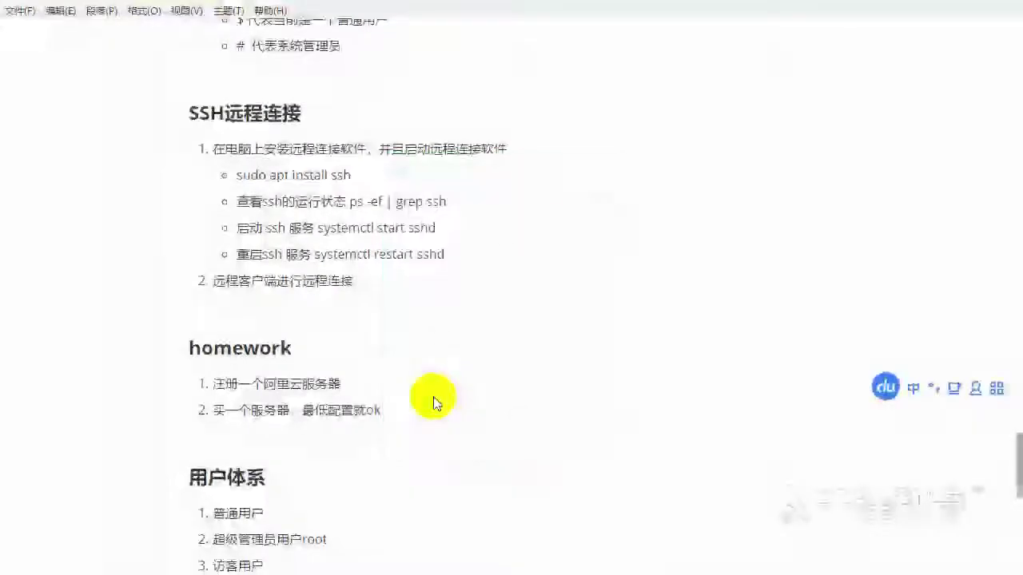
pyautogui.press('Return')
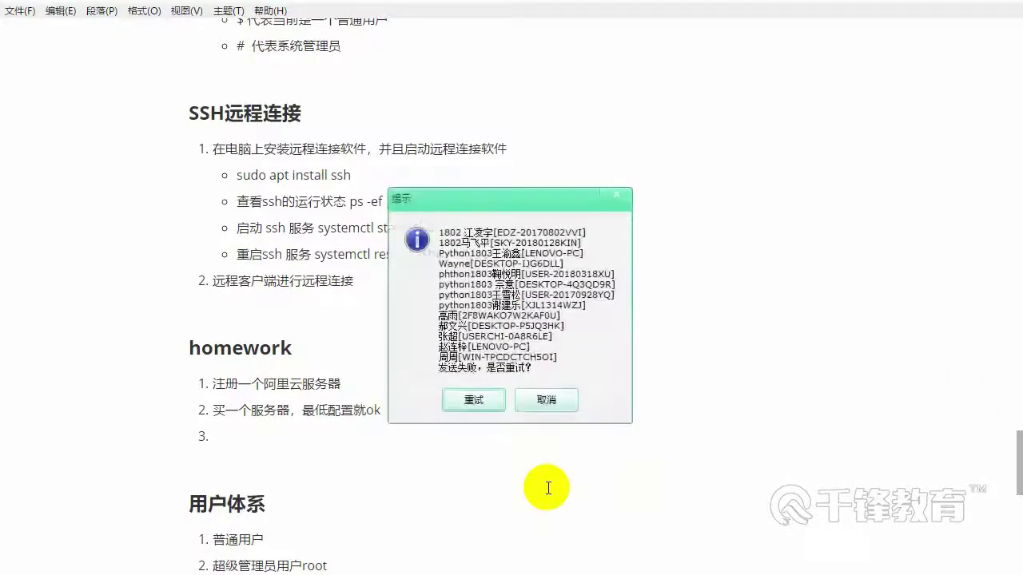
pyautogui.click(543, 400)
pyautogui.click(236, 443)
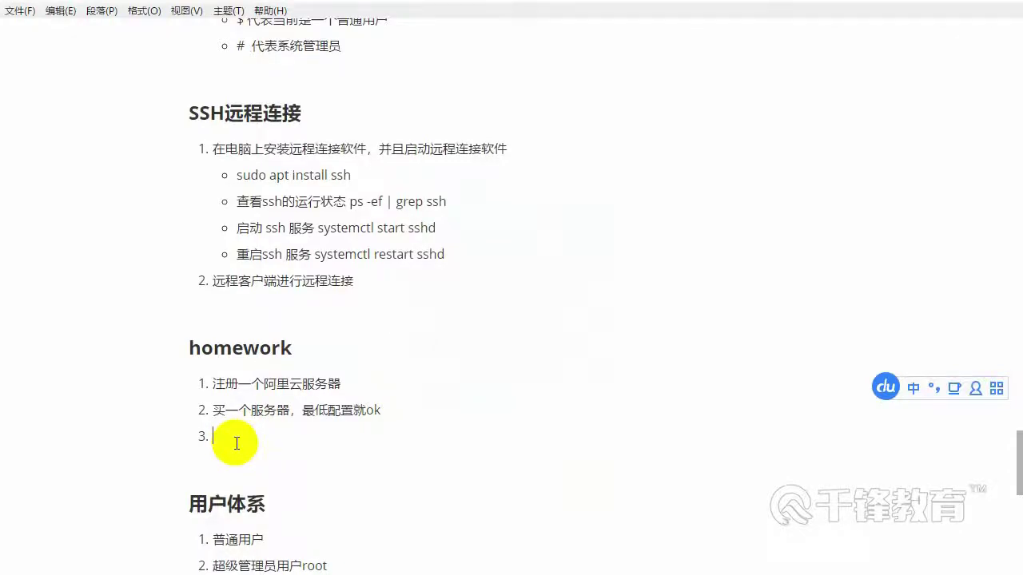
# Type 搞定开发环境 as homework item 3
pyautogui.write('gaoding')
pyautogui.press('space')
pyautogui.write('kaifa')
pyautogui.press('space')
pyautogui.write('huangjin')
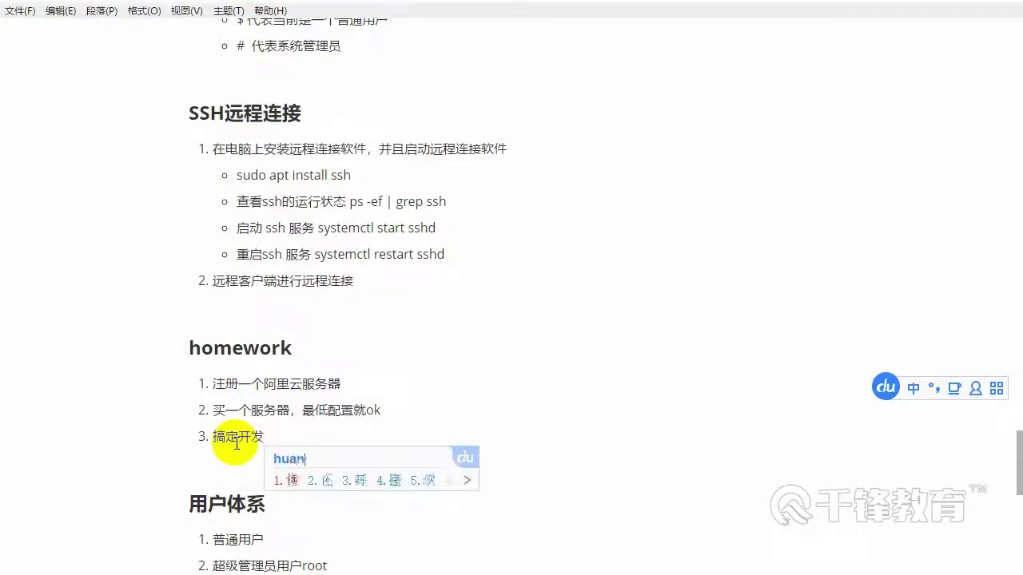
pyautogui.press('BackSpace')
pyautogui.press('BackSpace')
pyautogui.press('BackSpace')
pyautogui.press('BackSpace')
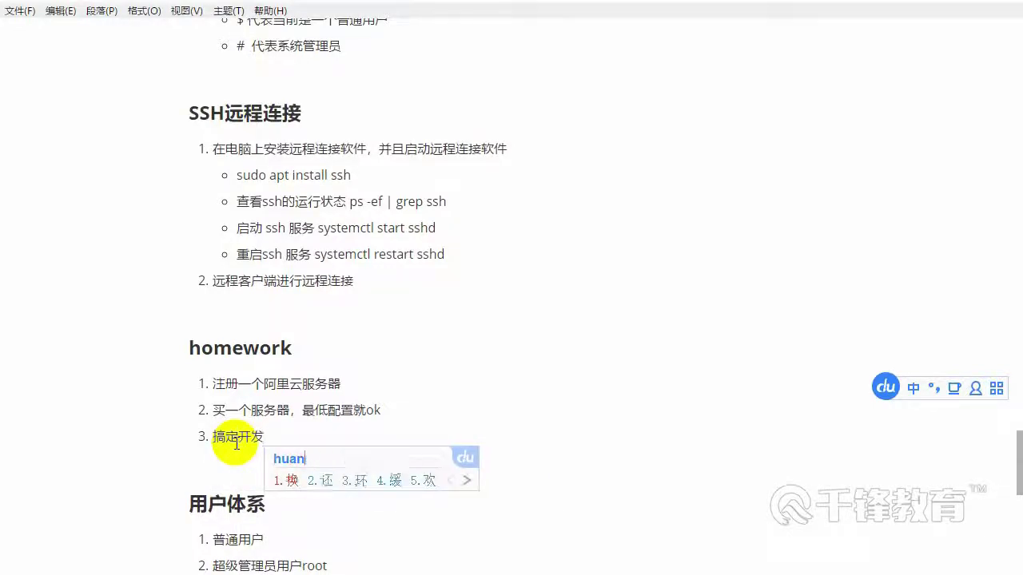
pyautogui.write('ding')
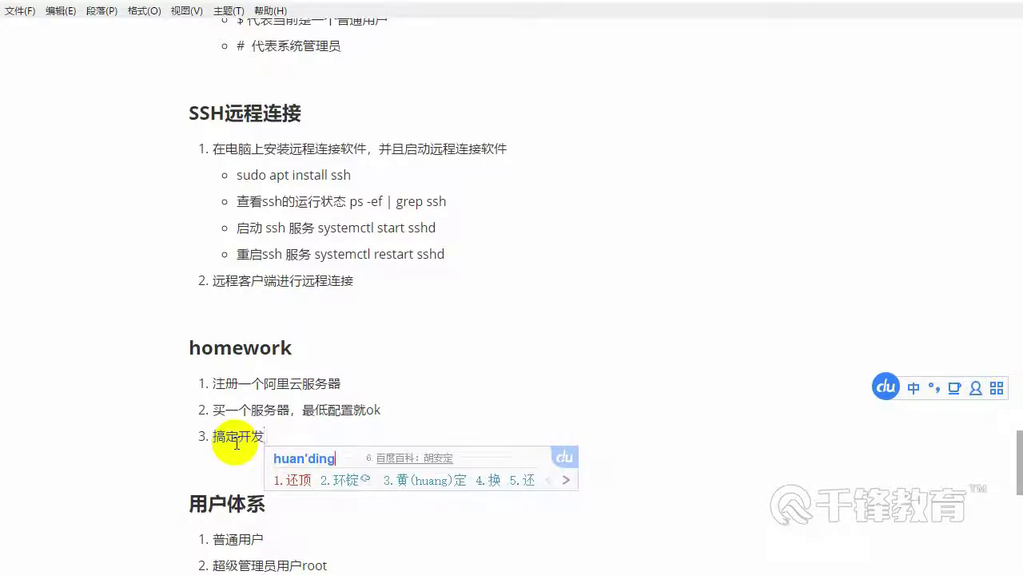
pyautogui.press('BackSpace')
pyautogui.press('BackSpace')
pyautogui.press('BackSpace')
pyautogui.press('BackSpace')
pyautogui.write('jing')
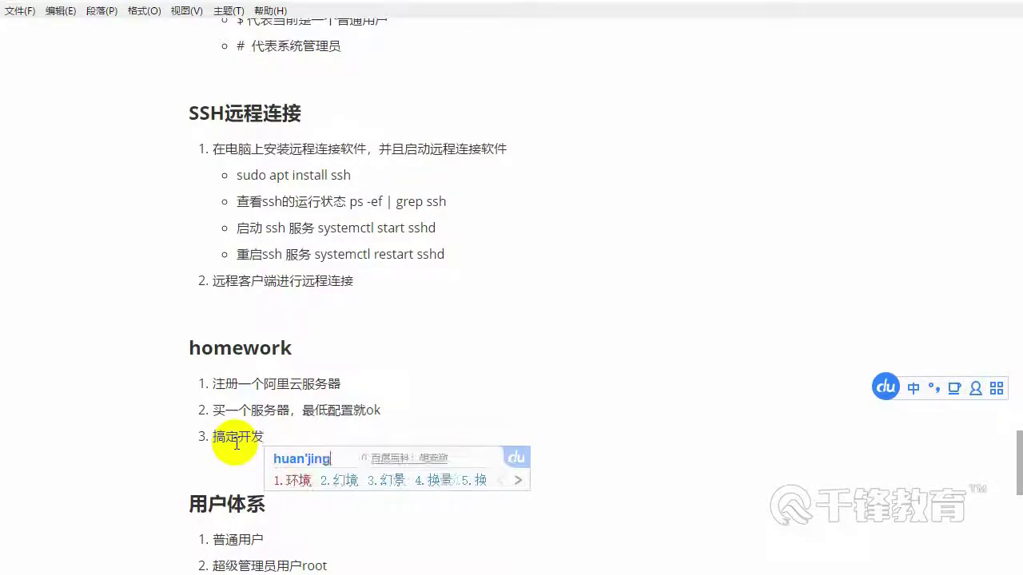
pyautogui.press('space')
# Add an indented sub-point 安装上VNC under item 3
pyautogui.press('Return')
pyautogui.press('Tab')
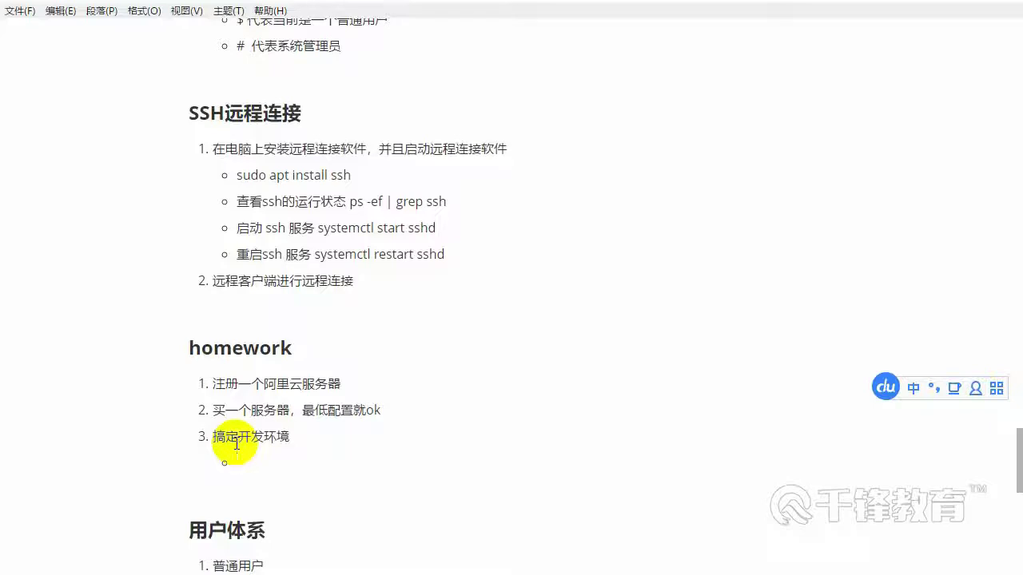
pyautogui.write('anzhuang')
pyautogui.press('space')
pyautogui.write('shang')
pyautogui.press('space')
pyautogui.press('shift')
pyautogui.write('VNC')
pyautogui.press('shift')
# Add numbered item 4 远程连接, leaving an empty item 5 below it
pyautogui.press('Return')
pyautogui.hotkey('shift', 'Tab')
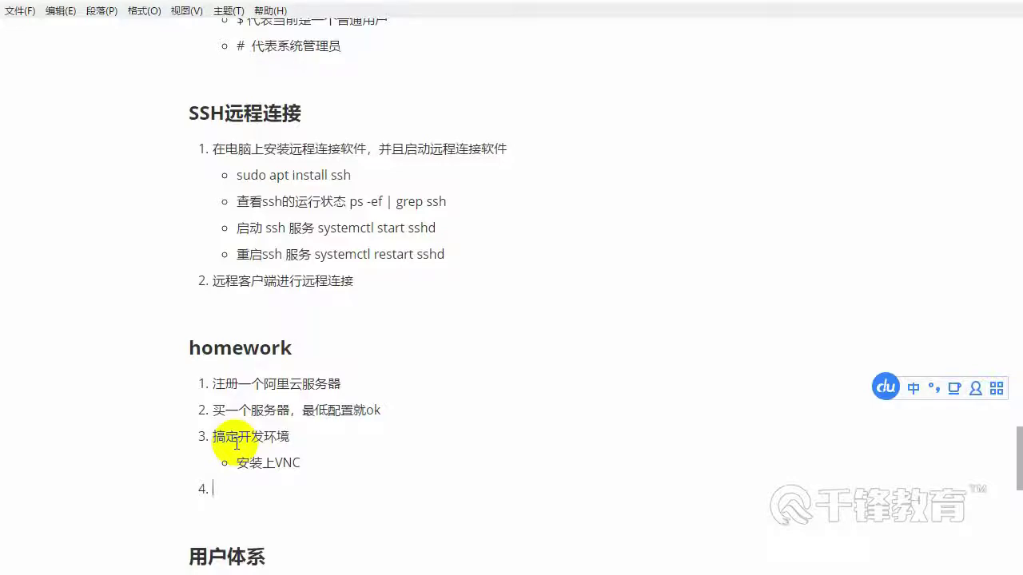
pyautogui.write('yuanshan')
pyautogui.press('BackSpace')
pyautogui.press('BackSpace')
pyautogui.press('BackSpace')
pyautogui.press('BackSpace')
pyautogui.write('cheng')
pyautogui.press('space')
pyautogui.write('lianjie')
pyautogui.press('space')
pyautogui.press('Return')
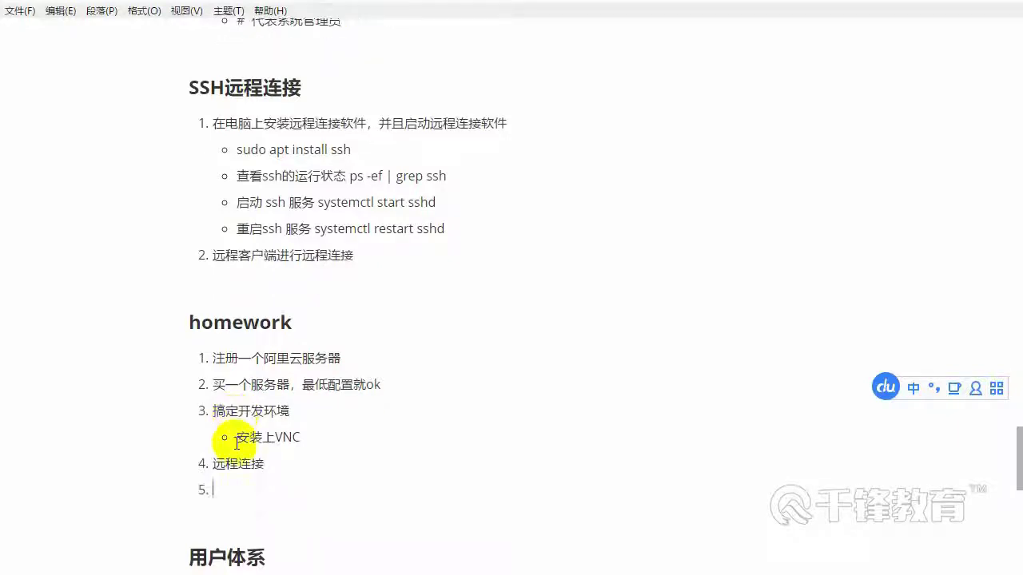